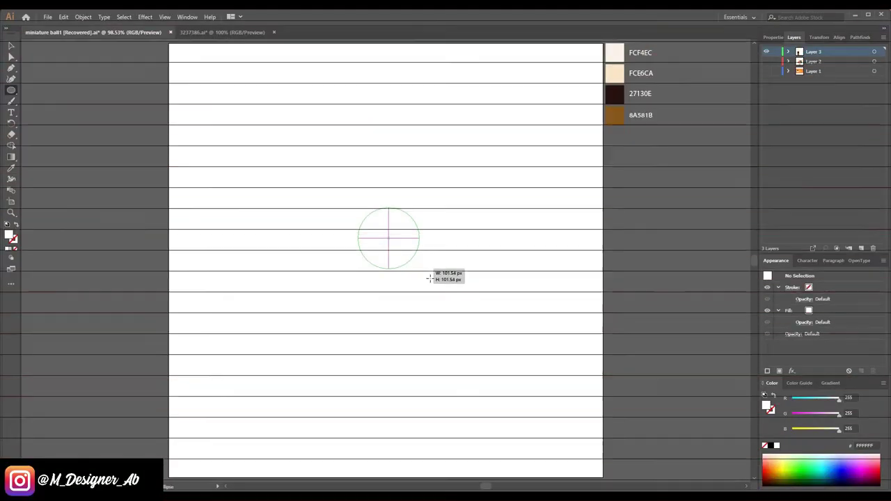
- Draw a circle at the artboard centre and fill it with cream FCF4EC
left_click_drag(451, 298, 453, 300)
left_click(12, 169)
left_click(613, 54)
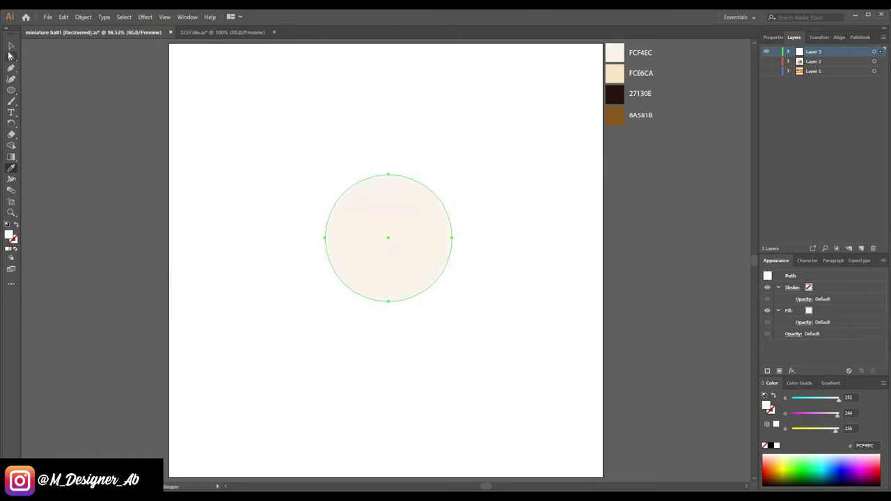
left_click(10, 47)
- Paste a slightly smaller copy in place and fill it with peach FCE6CA
left_click(63, 17)
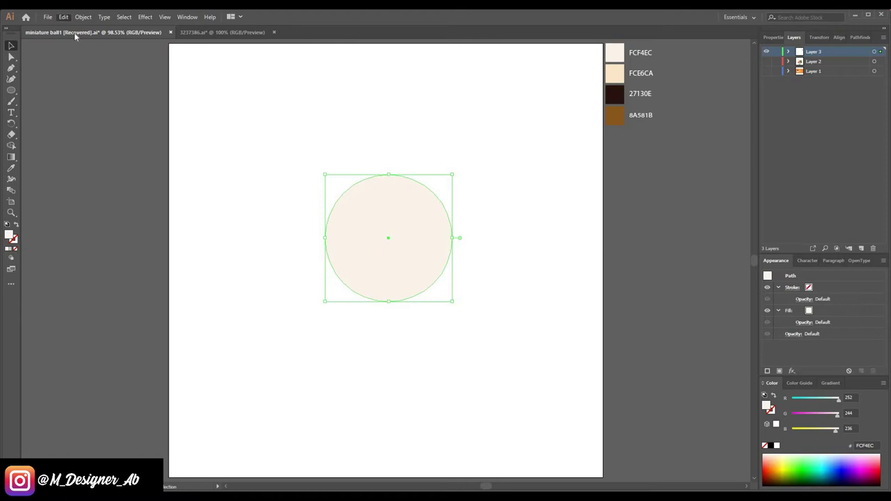
left_click(78, 62)
left_click(64, 17)
left_click(90, 102)
left_click_drag(451, 302, 449, 295)
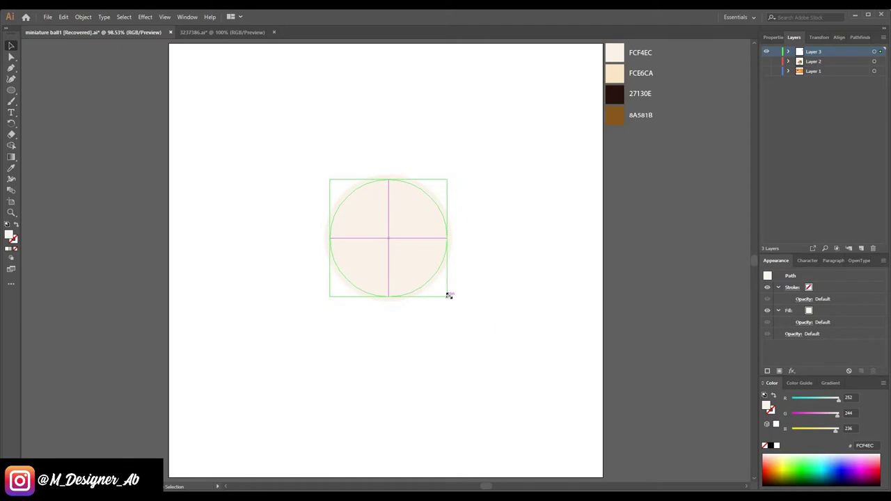
left_click(11, 169)
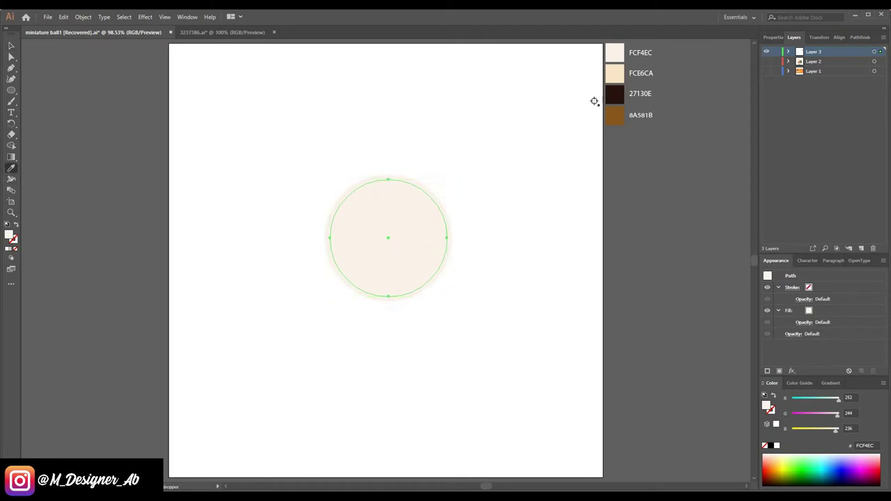
left_click(614, 76)
key("v")
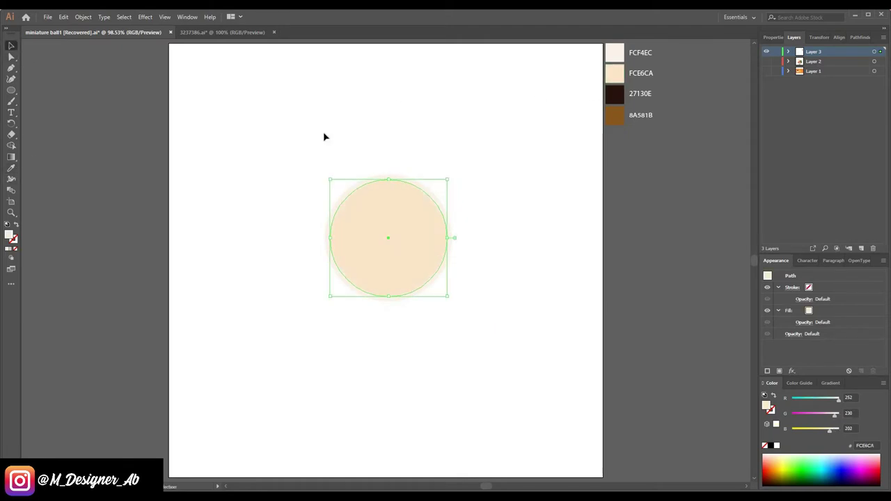
- Paste another smaller copy on top and fill it with dark brown 27130E
left_click(64, 16)
left_click(90, 61)
left_click(63, 17)
left_click(122, 103)
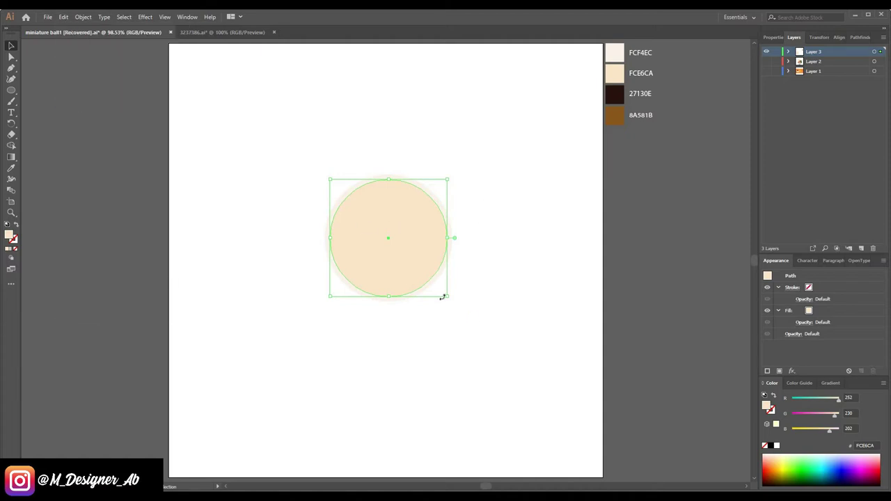
left_click_drag(448, 297, 446, 294)
left_click(11, 169)
left_click(626, 97)
left_click(11, 45)
left_click(264, 169)
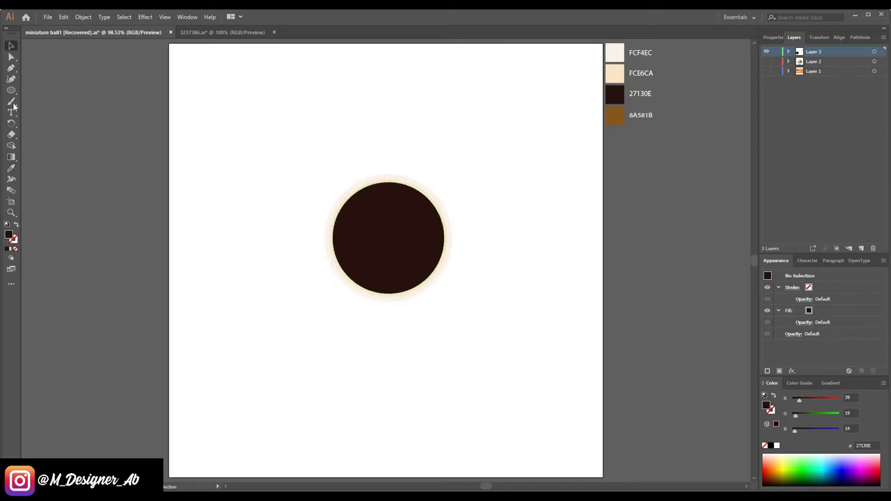
- Cover the artboard with a rectangle sent to the back, coloured slate blue 435468
left_click_drag(11, 90, 49, 91)
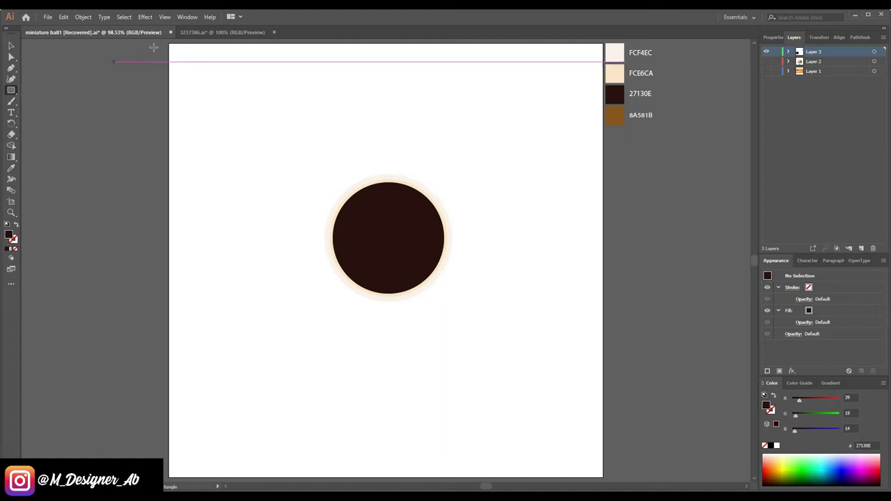
mouse_move(169, 44)
left_mouse_down()
mouse_move(220, 124)
mouse_move(602, 477)
left_mouse_up()
right_click(455, 238)
left_click(592, 412)
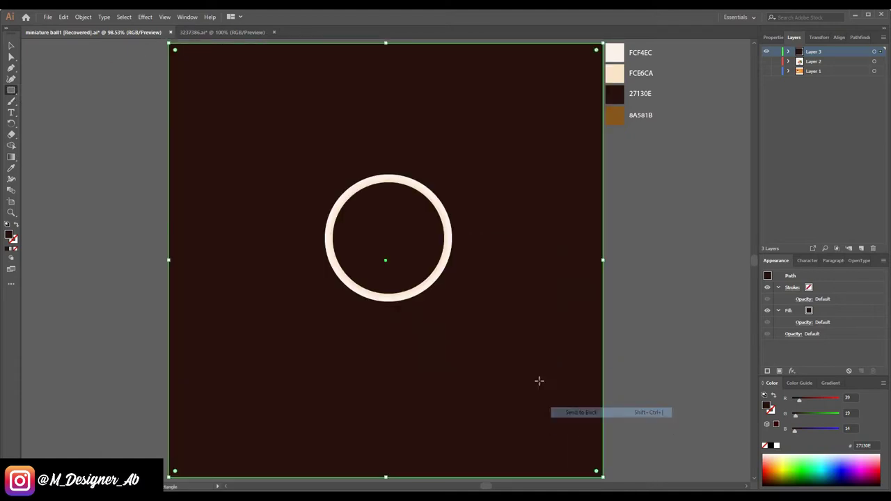
left_click(811, 429)
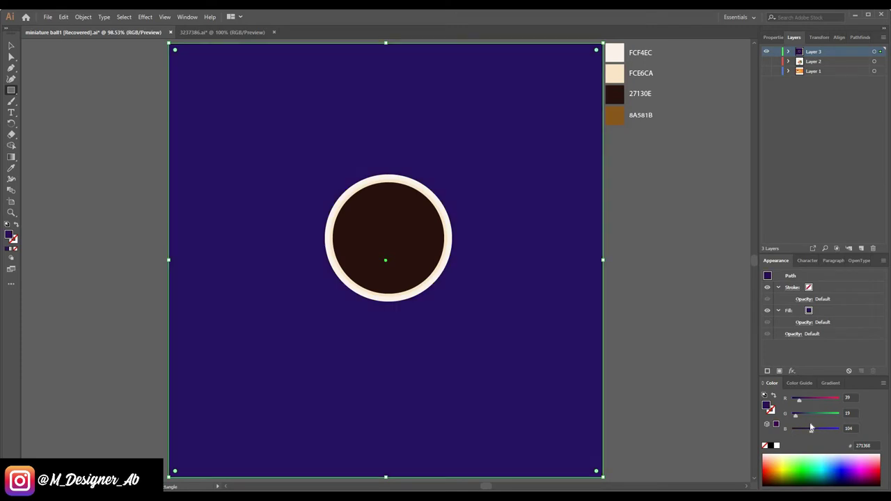
left_click_drag(806, 403, 793, 416)
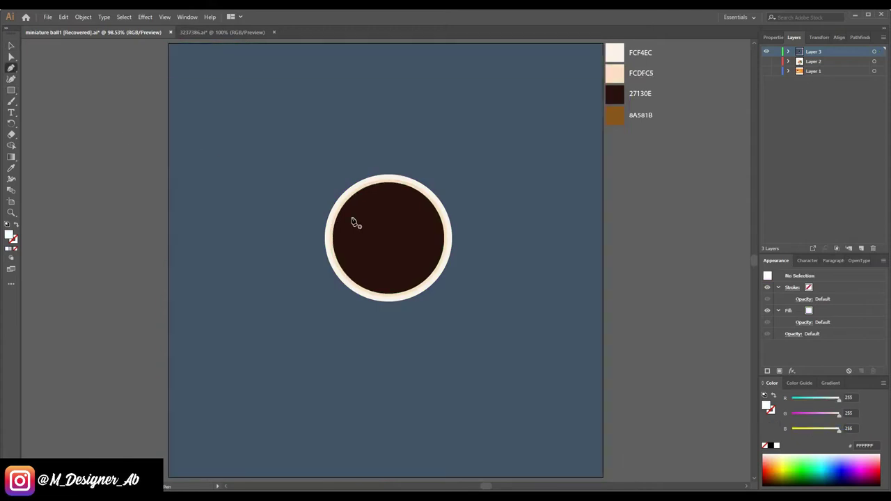
- Paste an unfilled outline copy of the coffee circle in place, shrunk slightly
left_click(10, 46)
left_click(393, 235)
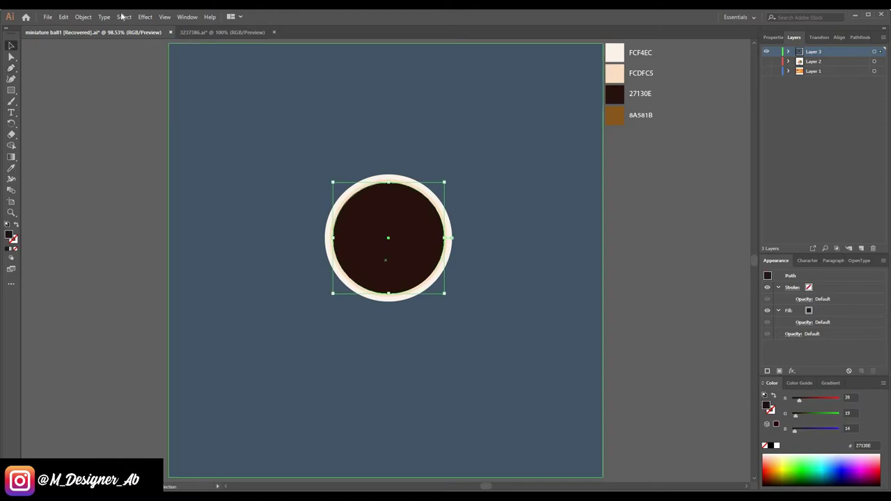
left_click(63, 16)
left_click(89, 61)
left_click(63, 17)
left_click(90, 103)
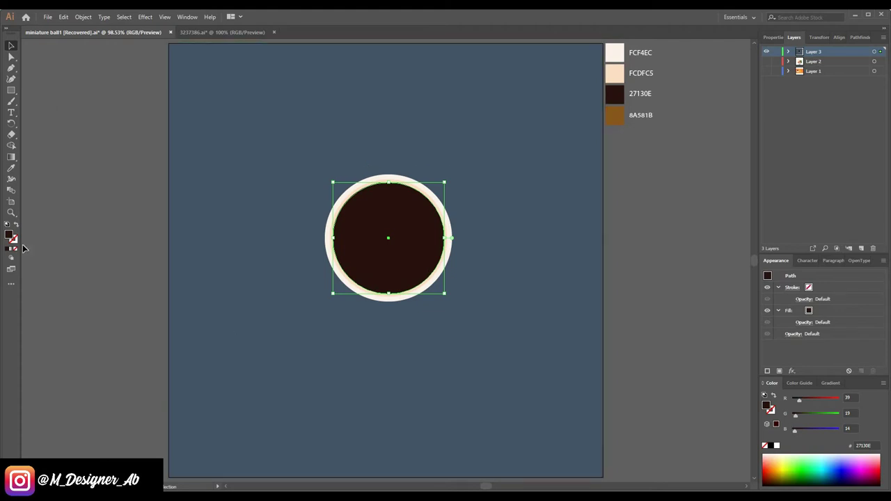
key("shift+x")
left_click_drag(445, 293, 442, 291)
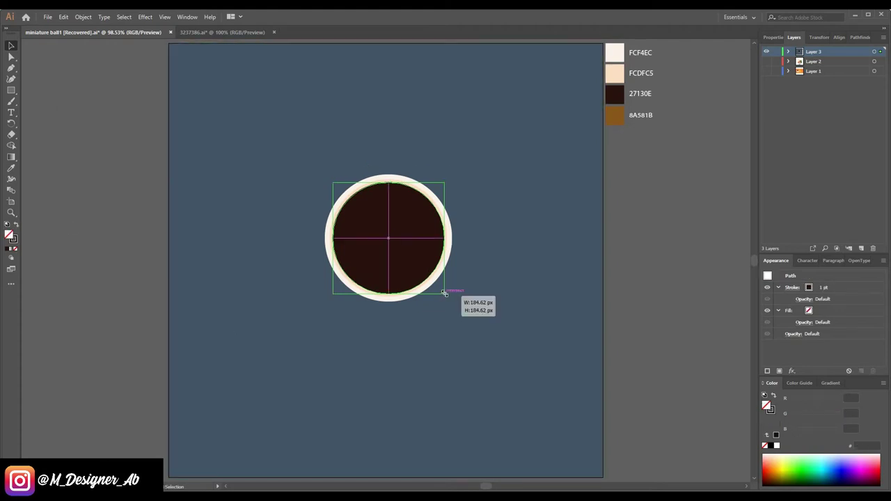
- Reshape the outline's left side into an inward curve with Direct Selection
left_click(11, 57)
left_click(337, 239)
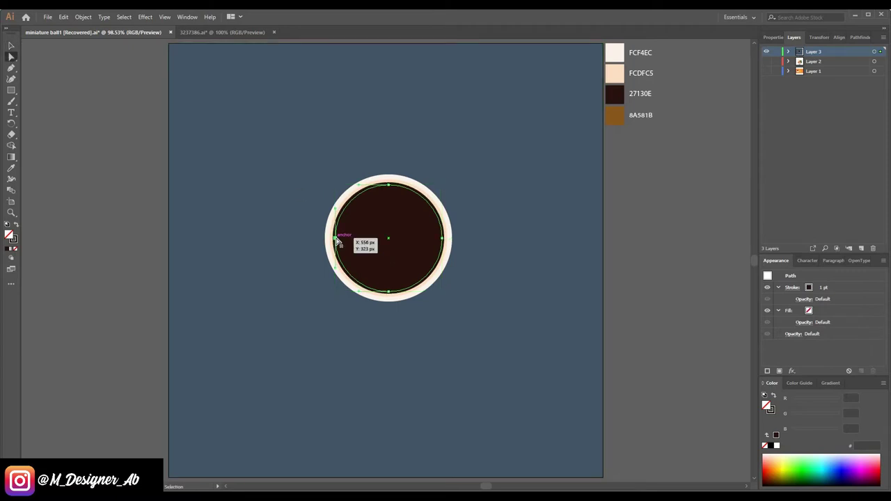
mouse_move(336, 239)
left_mouse_down()
mouse_move(367, 253)
mouse_move(388, 240)
left_mouse_up()
left_click_drag(358, 183, 347, 186)
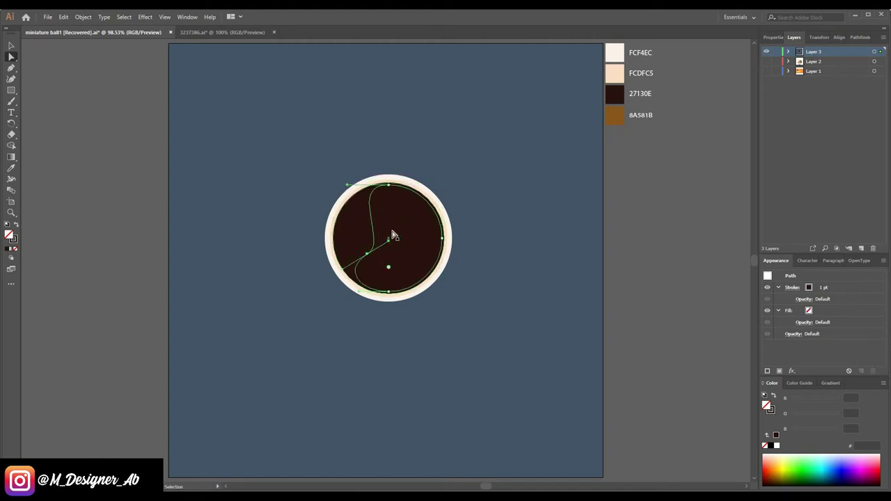
- Split the coffee circle's left crescent off with the Shape Builder and select it
left_click(11, 46)
left_click(391, 241, "shift")
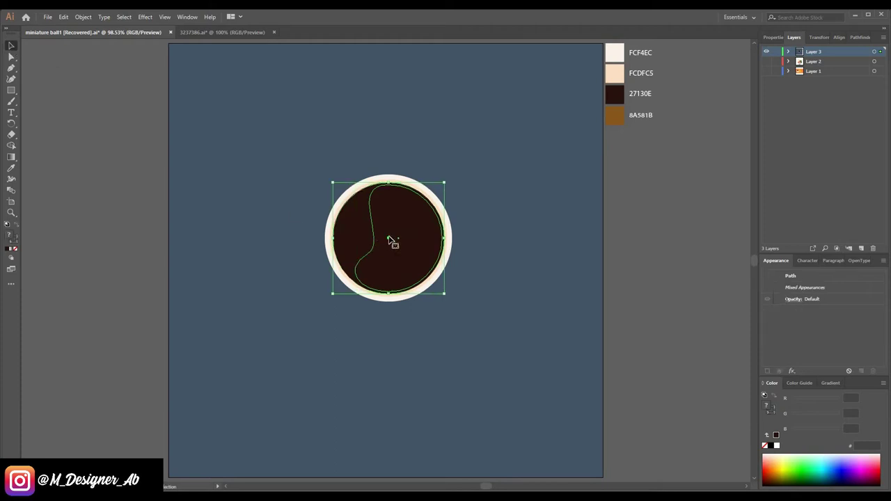
left_click(12, 144)
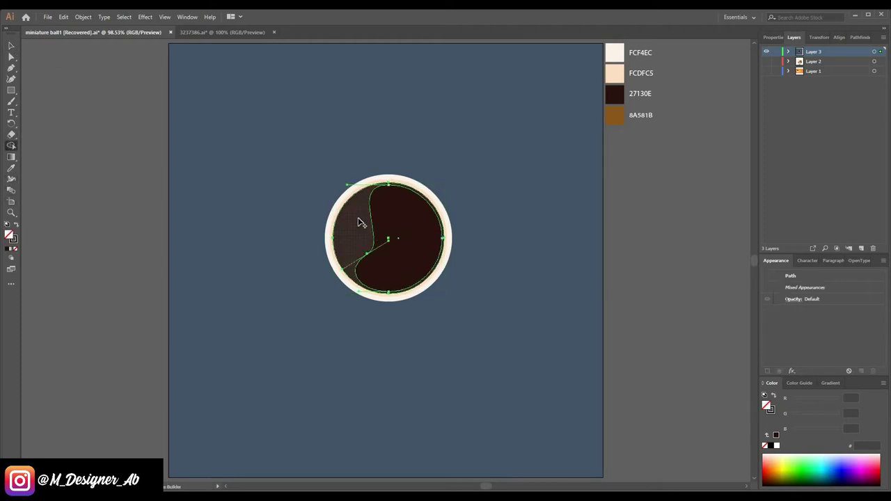
left_click(358, 222)
key("v")
left_click(300, 215)
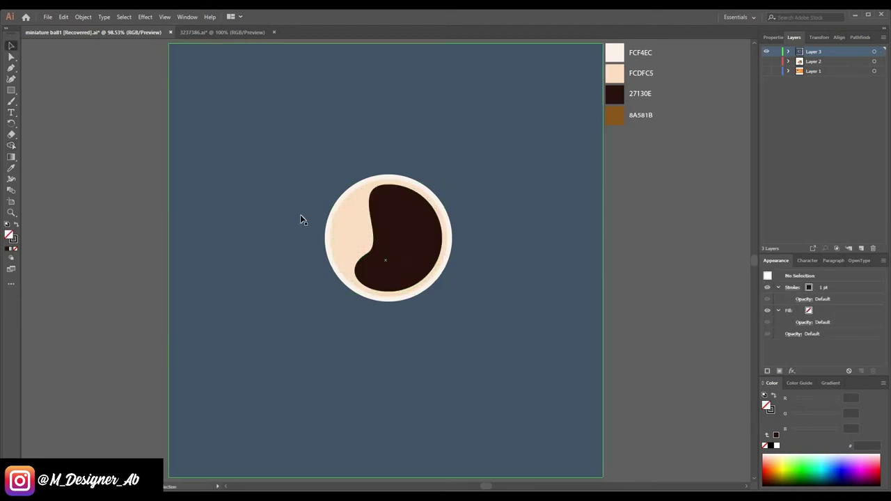
left_click(388, 213)
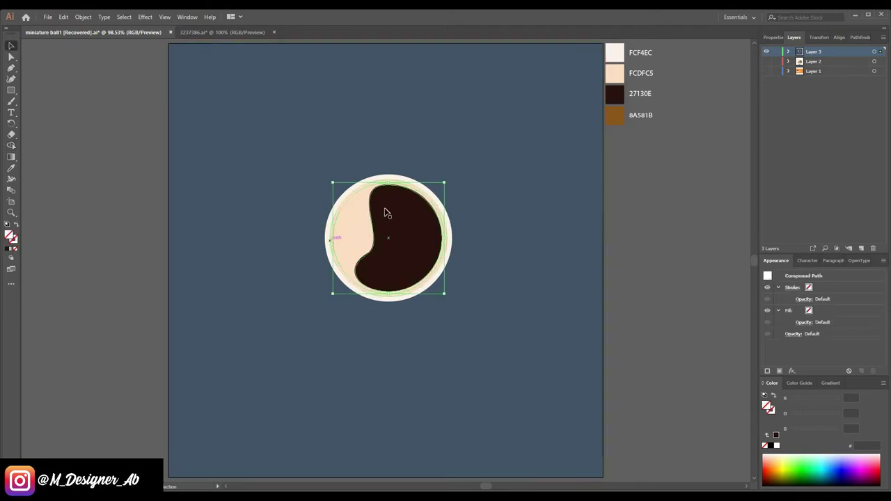
- Fill the left crescent with brown 8A581B
left_click(11, 171)
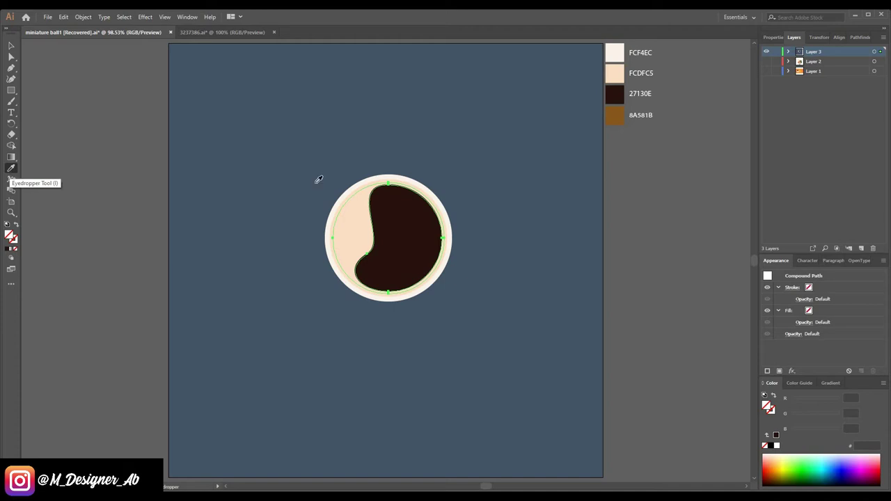
left_click(615, 115)
key("v")
left_click(101, 145)
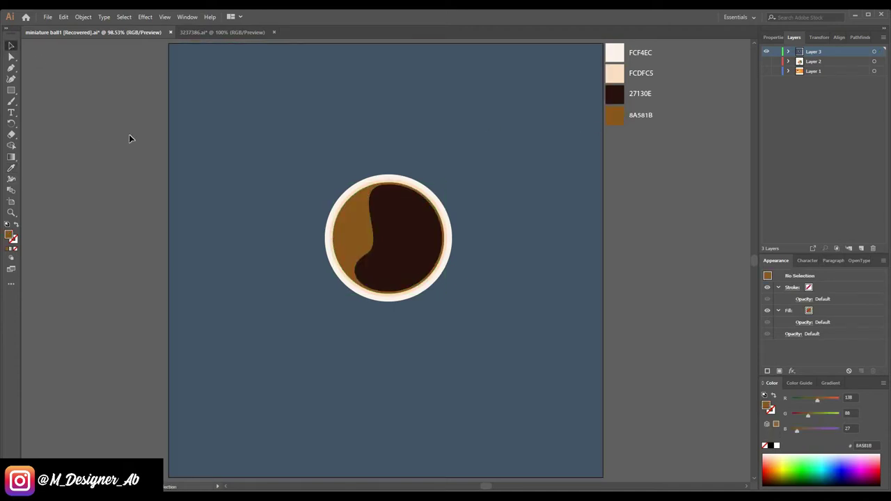
- Draw a small cream FCF4EC rectangle below the cup with fully rounded corners
left_click_drag(427, 346, 459, 357)
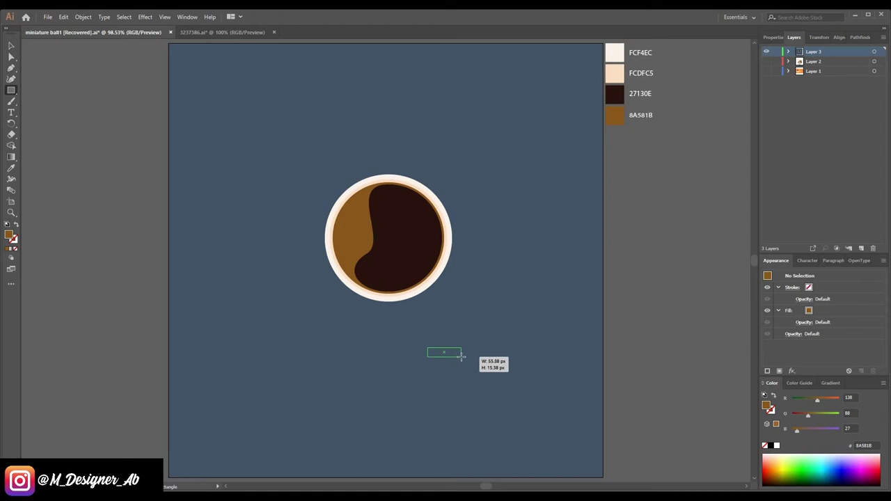
left_click_drag(463, 356, 464, 358)
left_click(13, 167)
left_click(614, 53)
left_click(12, 45)
left_click(11, 57)
mouse_move(459, 353)
left_mouse_down()
mouse_move(440, 344)
mouse_move(464, 377)
mouse_move(469, 307)
mouse_move(450, 292)
left_mouse_up()
- Rotate the handle to 315°, place it at the lower-right rim and send it backward
left_click(11, 46)
left_click(496, 304, "shift")
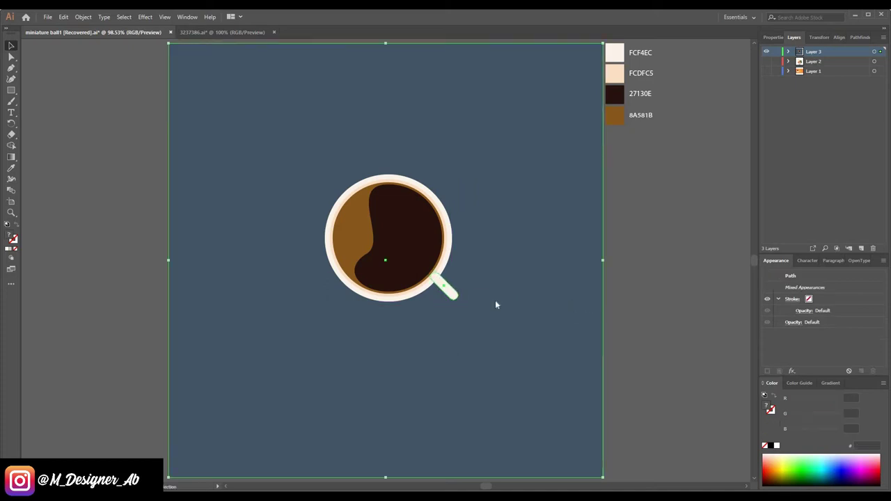
right_click(496, 305)
left_click(615, 455)
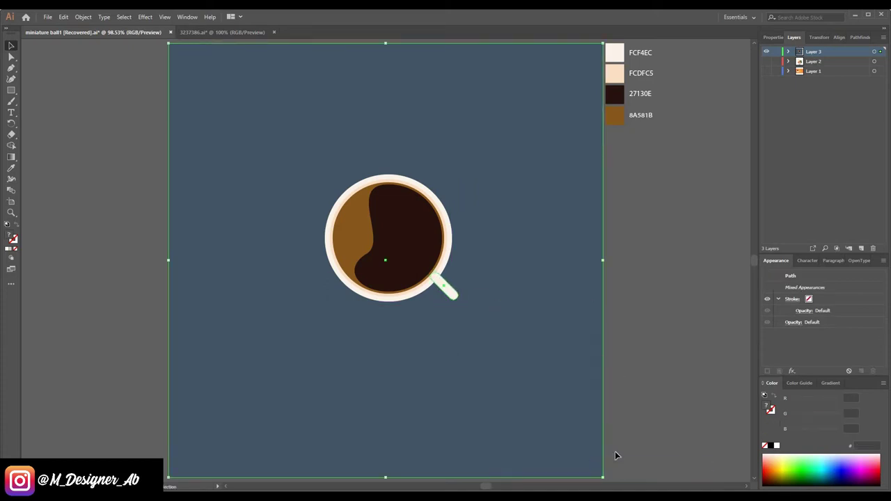
left_click(645, 324)
- Draw a dark brown 27130E circle at top-left and place a duplicate below it
key("l")
left_click_drag(222, 143, 261, 181)
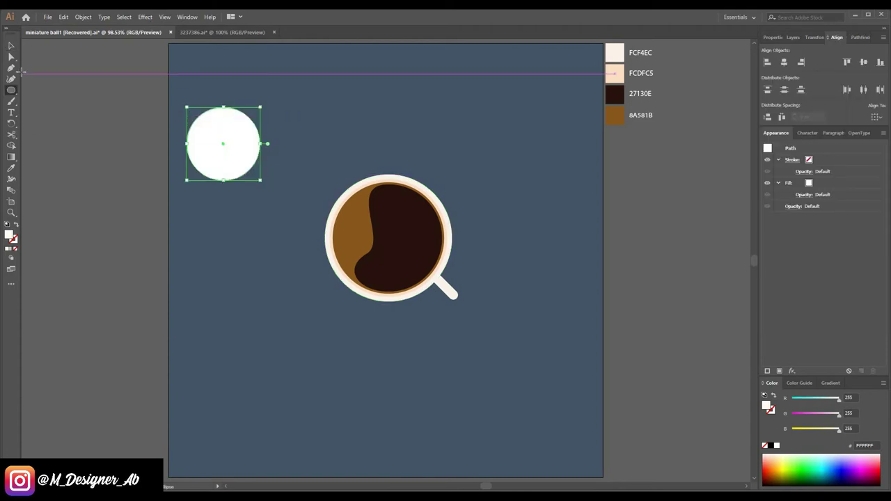
left_click(11, 167)
left_click(385, 231)
left_click(11, 45)
left_click(238, 167)
left_click_drag(229, 146, 230, 270)
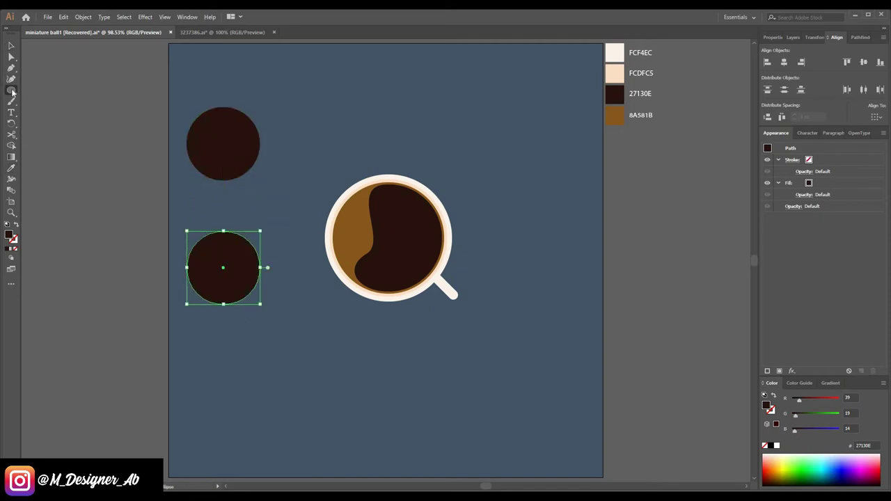
- Cut away the lower circle's bottom half with a horizontal line and the Shape Builder
left_click_drag(12, 92, 42, 94)
left_click_drag(161, 255, 267, 255)
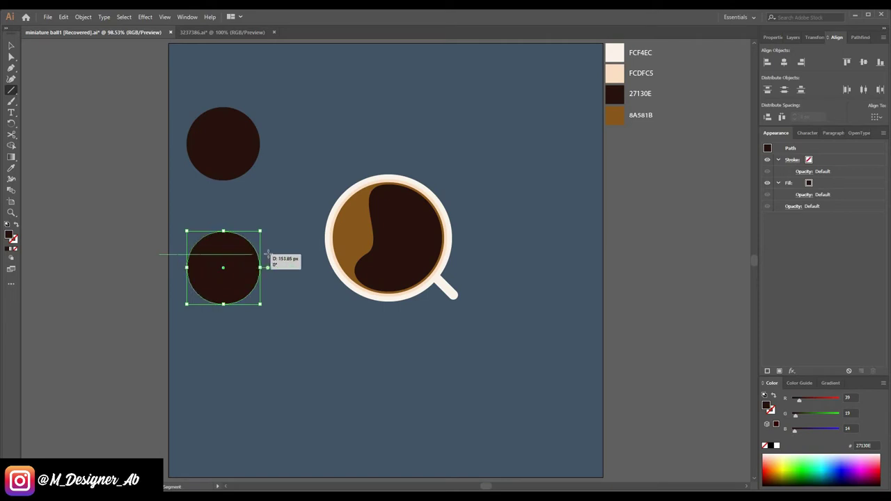
key("v")
left_click(232, 291, "shift")
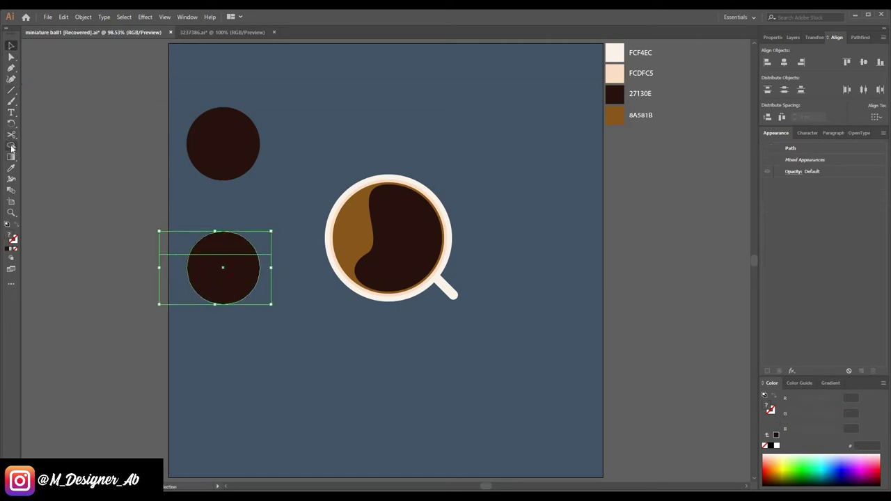
left_click(11, 148)
left_click_drag(179, 246, 245, 283)
left_click_drag(268, 238, 268, 239)
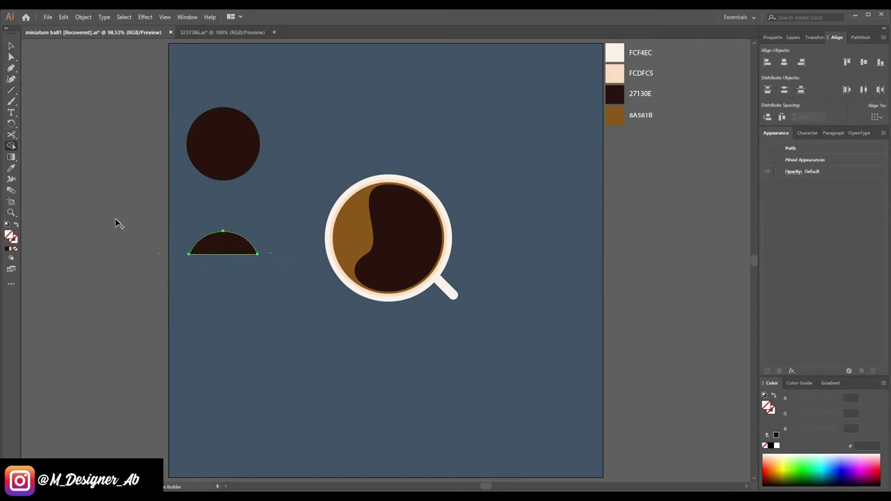
- Turn the semicircle into an unfilled outline by swapping fill and stroke
left_click(11, 46)
left_click(232, 292)
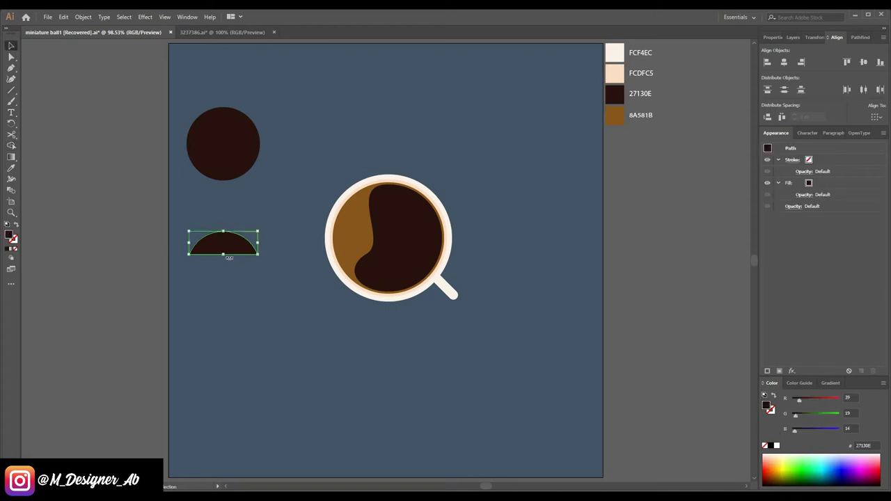
left_click(233, 256)
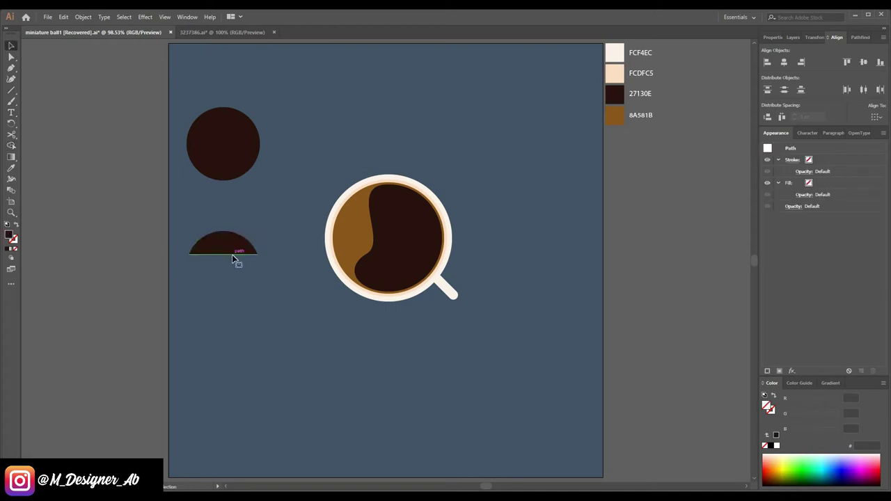
left_click(17, 224)
- Delete the semicircle's flat base, leaving only the arc
left_click(11, 135)
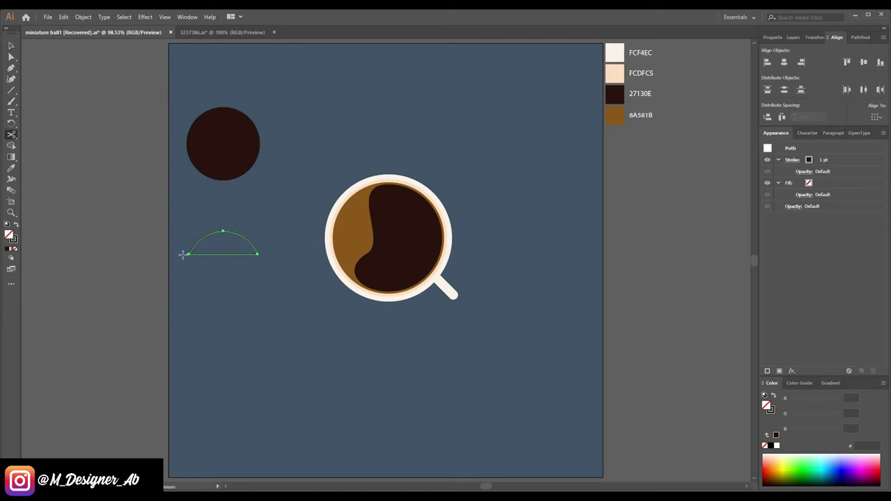
left_click(10, 47)
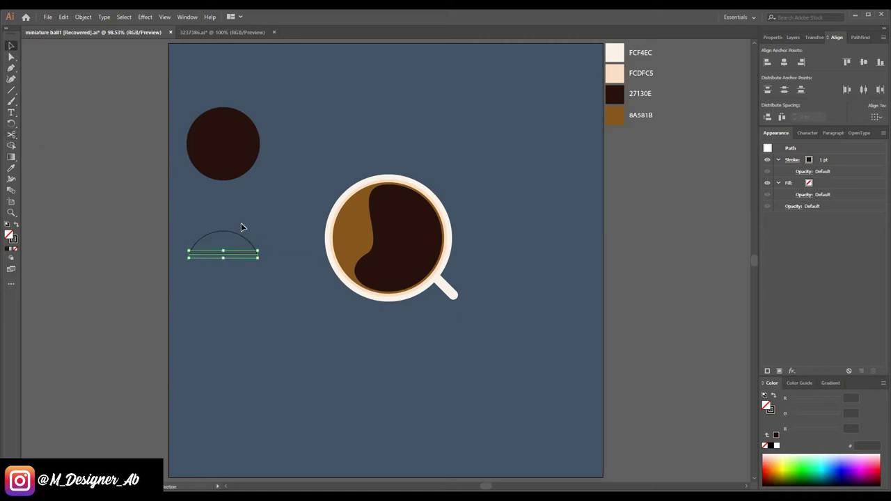
key("Delete")
left_click(225, 232)
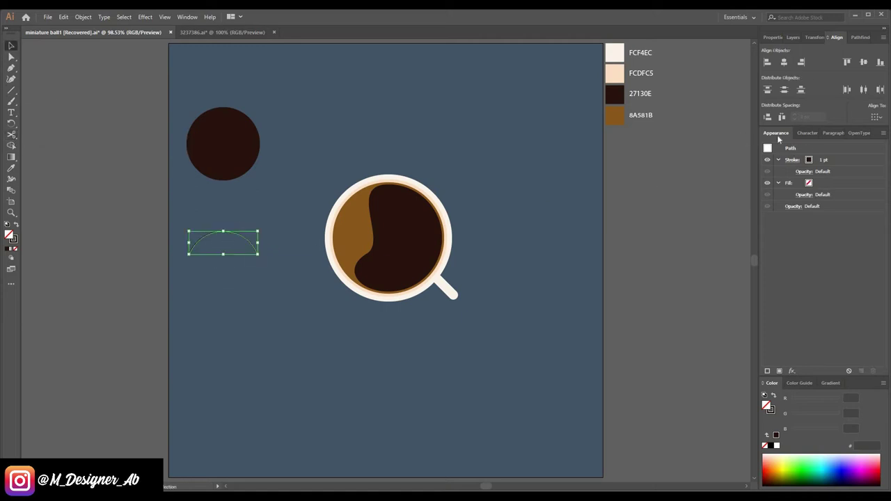
- Give the arc a white 15 pt tapered stroke at 75% opacity and expand its appearance
left_click(774, 38)
left_click(802, 151)
left_click(801, 151)
left_click(785, 154)
left_click(737, 297)
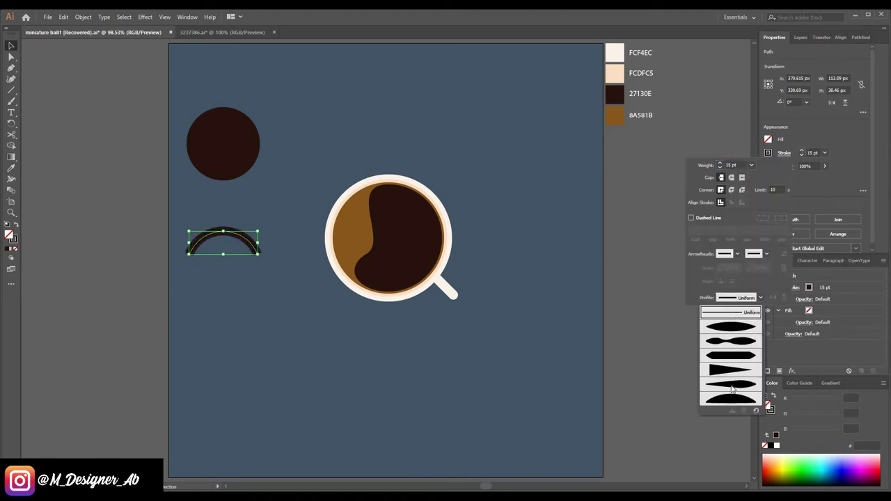
left_click(736, 328)
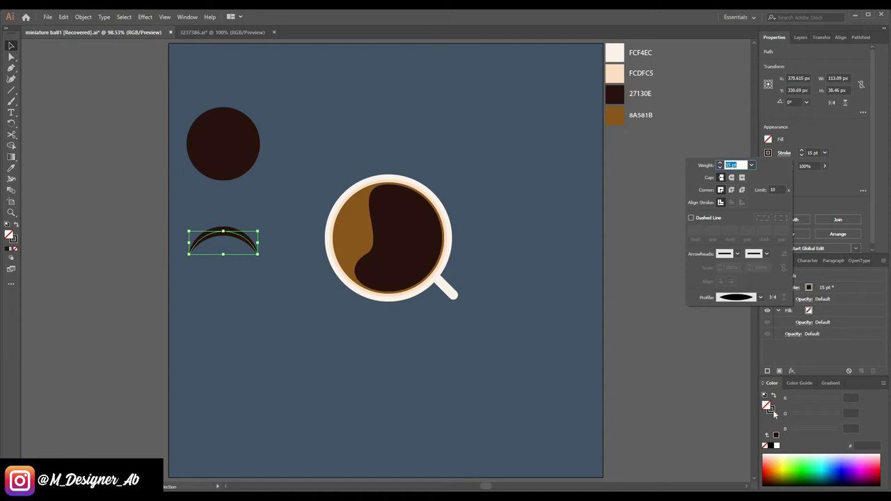
left_click(777, 447)
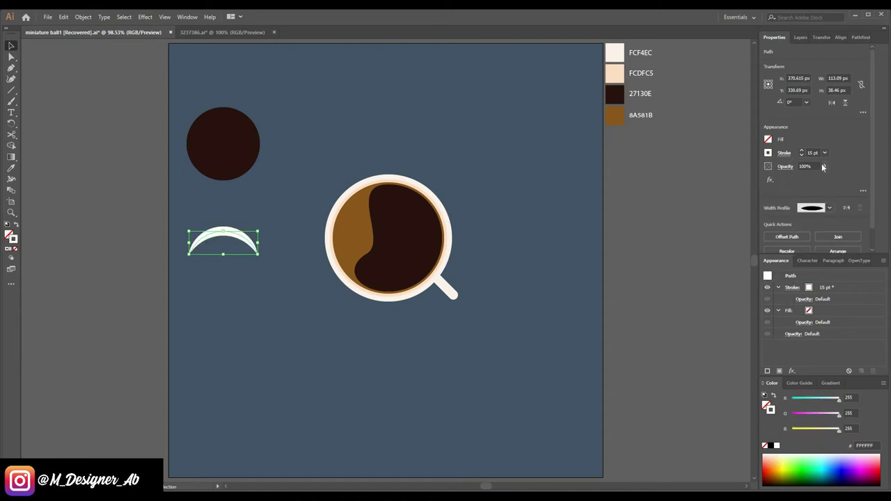
type("75")
key("Tab")
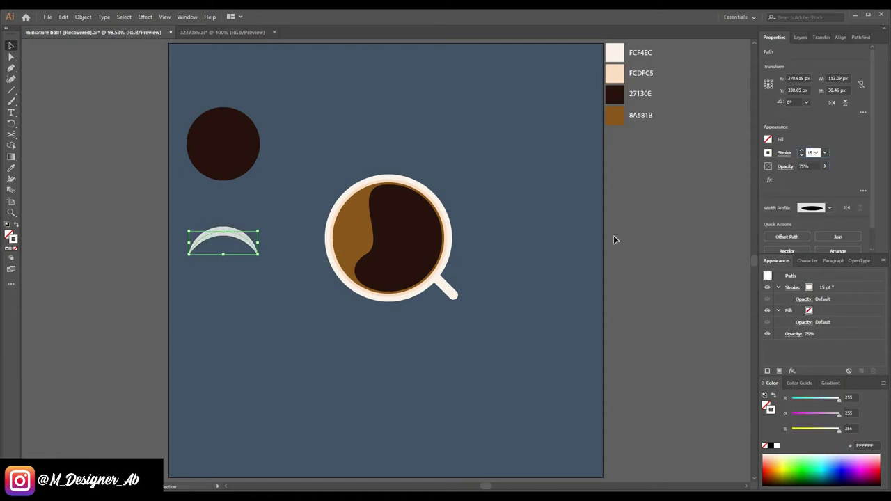
left_click(83, 16)
left_click(98, 126)
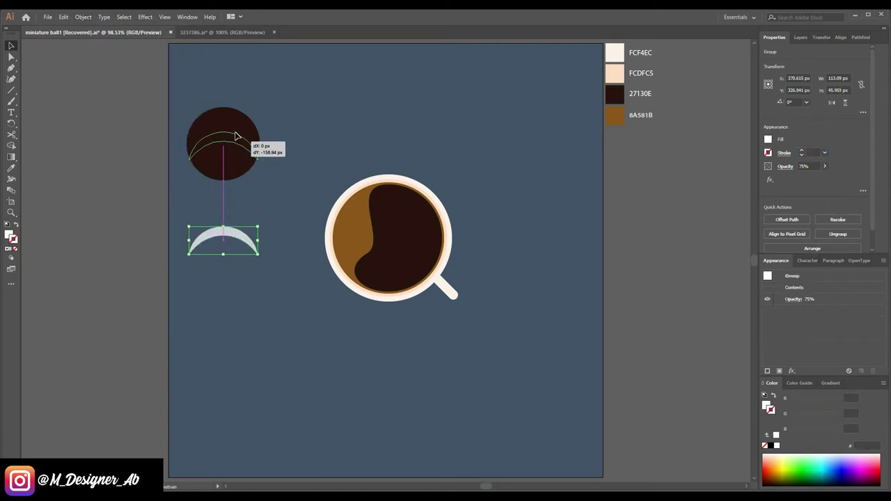
- Fit the white arc onto the dark circle and scale both into a tiny bubble
left_click_drag(231, 240, 235, 123)
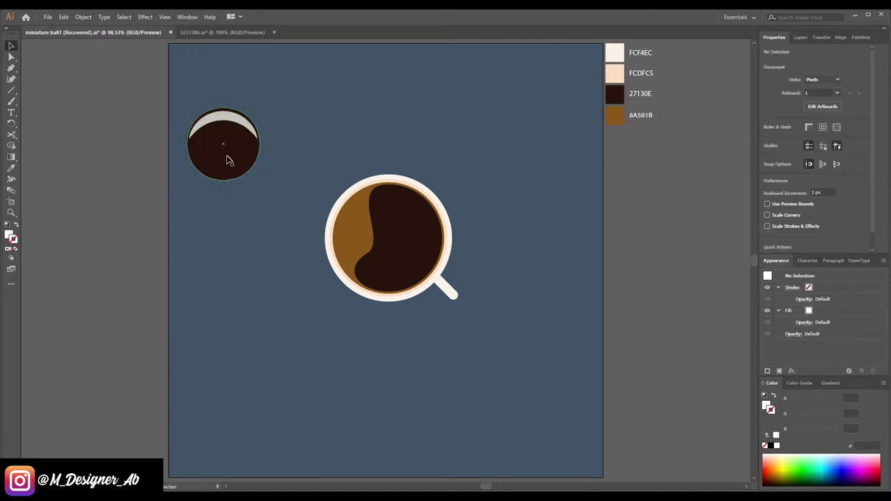
left_click(223, 145)
left_click_drag(259, 179, 263, 183)
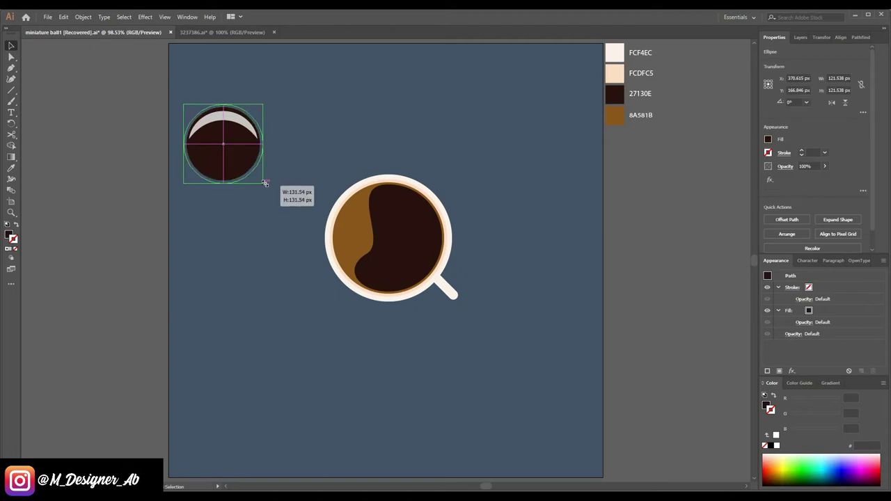
left_click(224, 125)
left_click_drag(223, 108, 224, 111)
left_click(147, 138)
left_click(246, 167)
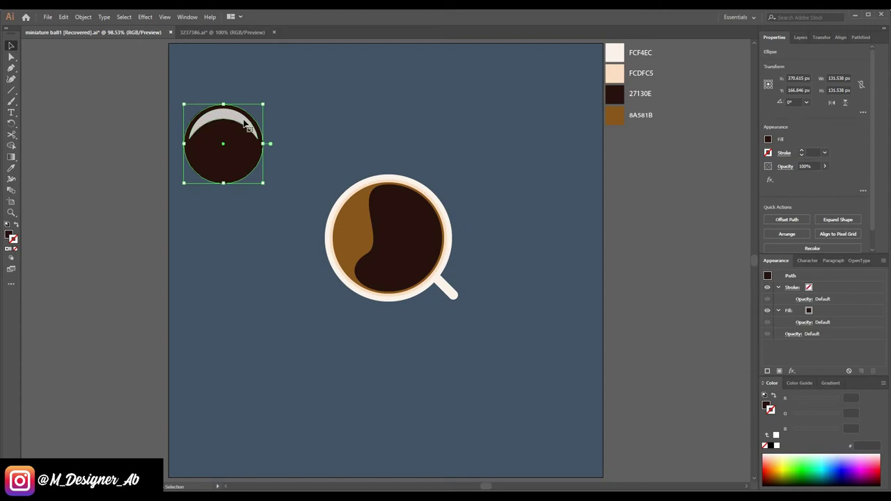
left_click(245, 124, "shift")
mouse_move(264, 183)
left_mouse_down()
mouse_move(197, 111)
mouse_move(284, 251)
mouse_move(274, 285)
left_mouse_up()
left_click(172, 145)
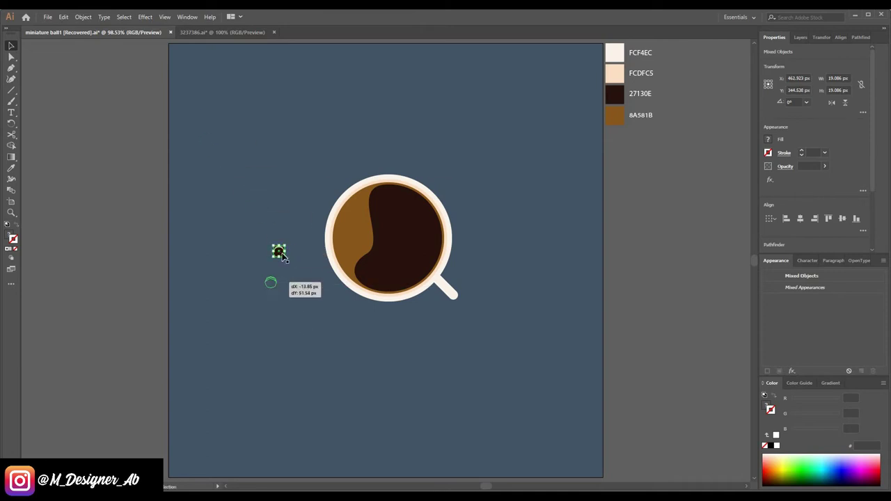
- Duplicate the bubble into several copies and arrange them into a cluster
mouse_move(280, 252)
left_mouse_down()
mouse_move(270, 232)
mouse_move(292, 239)
mouse_move(289, 222)
mouse_move(256, 250)
left_mouse_up()
left_click(302, 222)
left_click(274, 297)
mouse_move(270, 282)
left_mouse_down()
mouse_move(276, 276)
mouse_move(246, 289)
mouse_move(260, 264)
left_mouse_up()
left_click(305, 302)
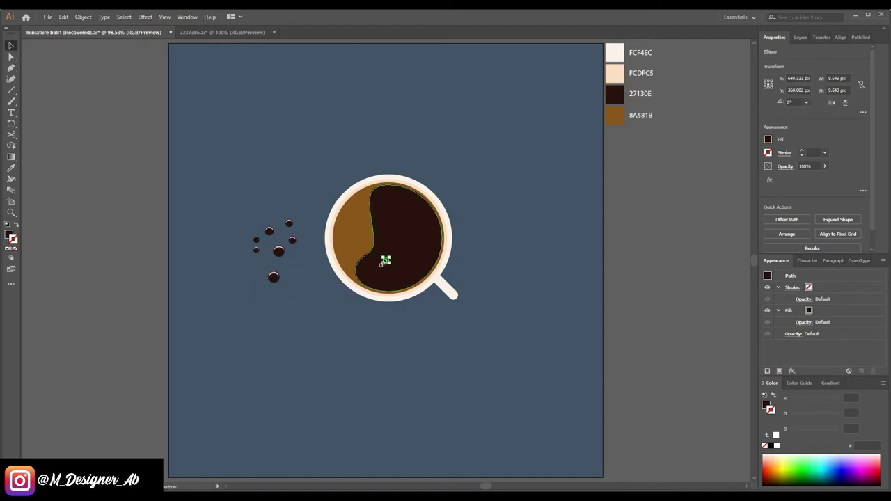
mouse_move(260, 264)
left_mouse_down()
mouse_move(276, 265)
mouse_move(285, 283)
mouse_move(226, 220)
left_mouse_up()
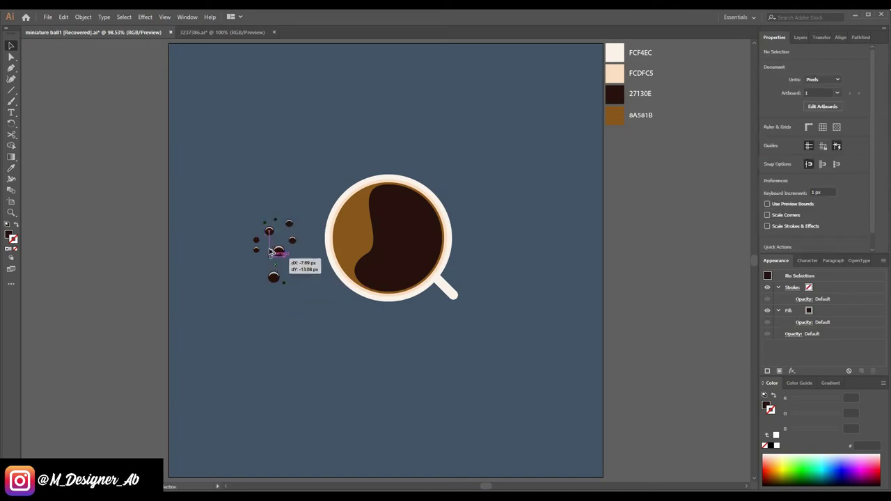
left_click_drag(226, 220, 265, 255)
- Move the bubble cluster into the cup's left foam and add another small bubble
left_click_drag(229, 193, 314, 313)
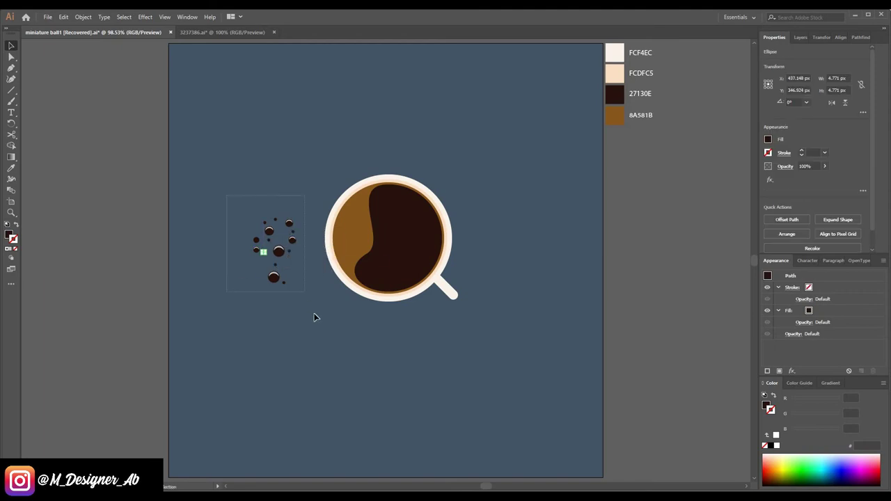
mouse_move(273, 277)
left_mouse_down()
mouse_move(355, 264)
mouse_move(380, 274)
mouse_move(350, 259)
left_mouse_up()
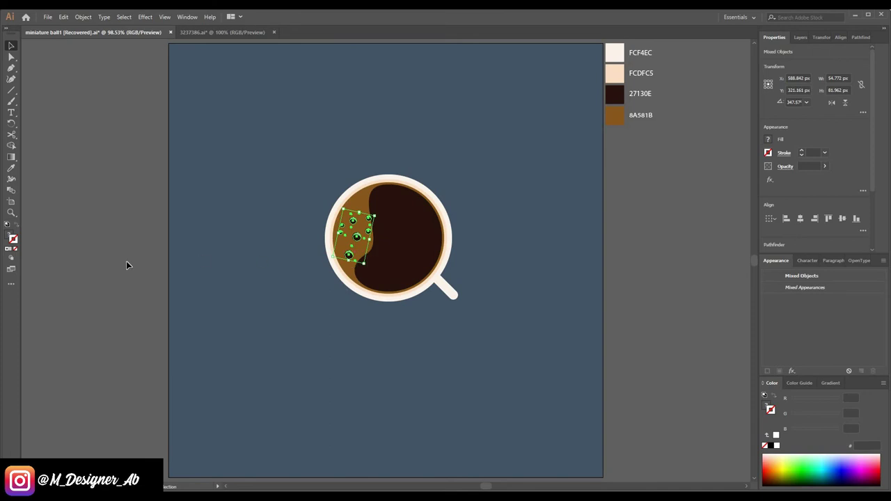
left_click(126, 264)
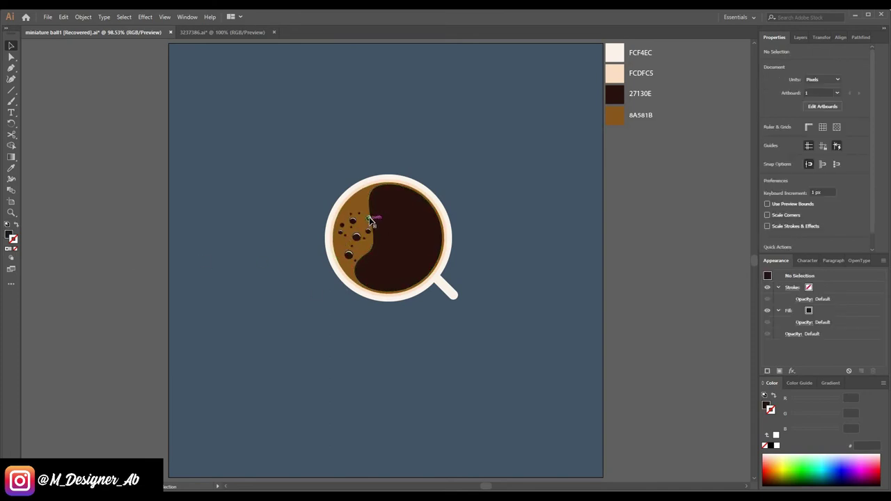
left_click(369, 220)
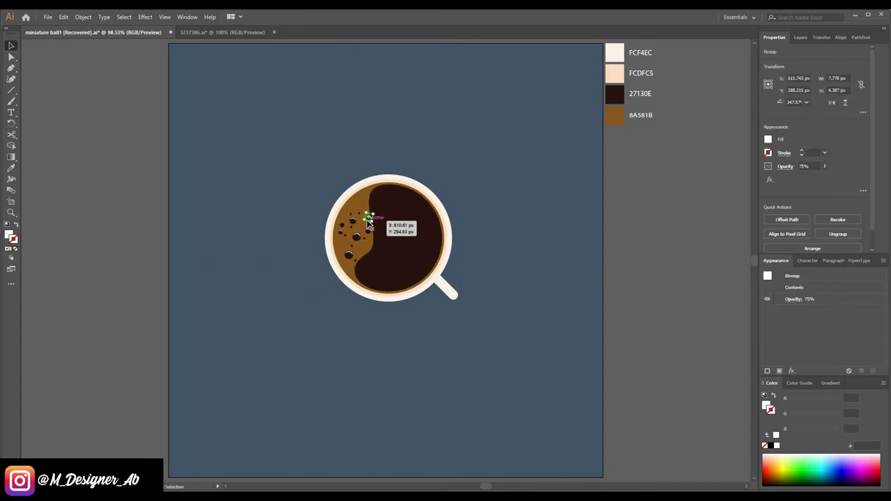
left_click(191, 283)
mouse_move(362, 208)
left_mouse_down()
mouse_move(357, 233)
mouse_move(363, 207)
mouse_move(342, 245)
mouse_move(205, 234)
left_mouse_up()
left_click(131, 286)
left_click(354, 225)
left_click(183, 239)
- Subtract an offset down-left copy of the peach circle to leave a peach crescent
left_click(452, 253)
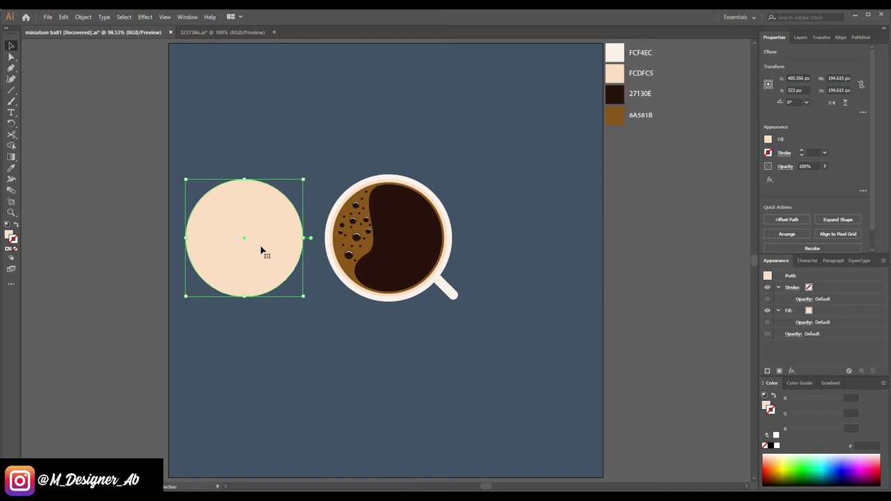
left_click_drag(263, 249, 251, 261)
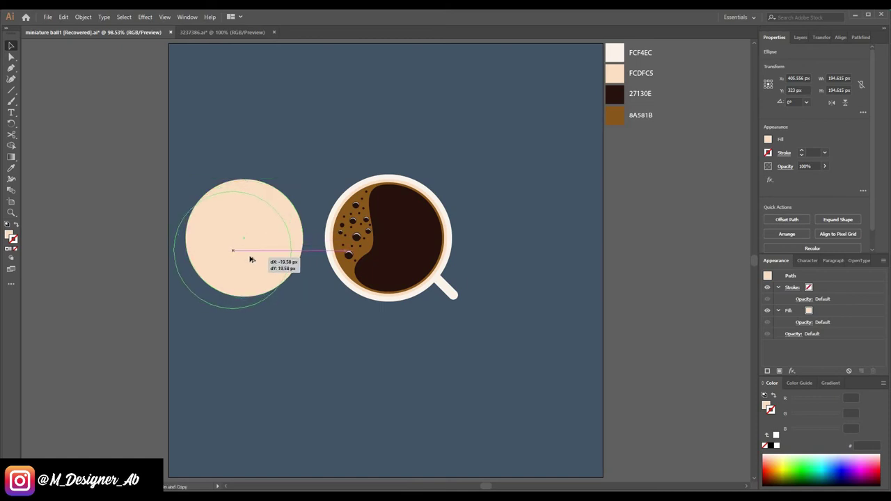
left_click(251, 185, "shift")
key("shift+m")
left_click(215, 241, "alt")
key("v")
left_click(232, 195)
- Bring the crescent to front, place it over the coffee's inner rim, and blend it with Multiply
right_click(284, 219)
left_click(388, 360)
left_click_drag(285, 229, 439, 245)
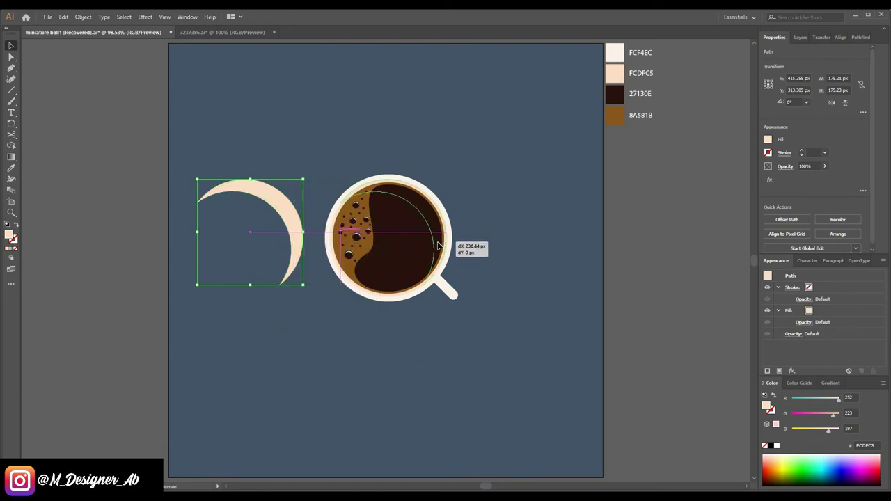
left_click_drag(439, 246, 431, 232)
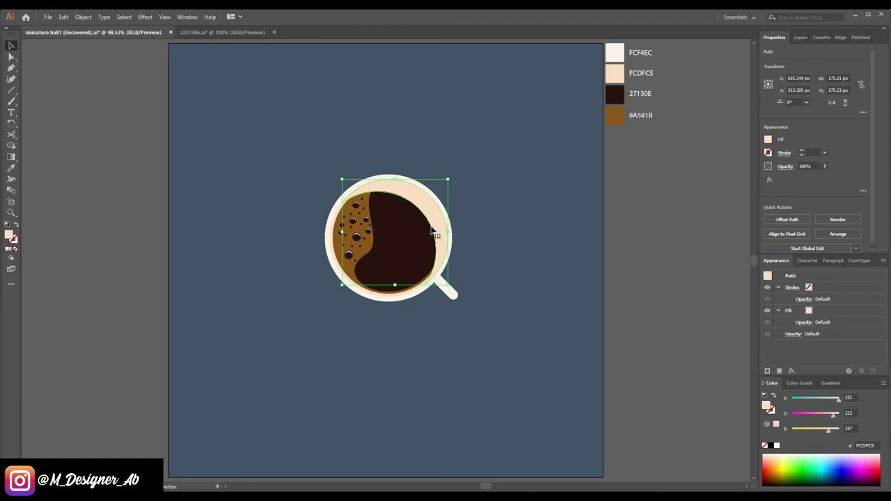
left_click(784, 166)
left_click(724, 183)
left_click(711, 223)
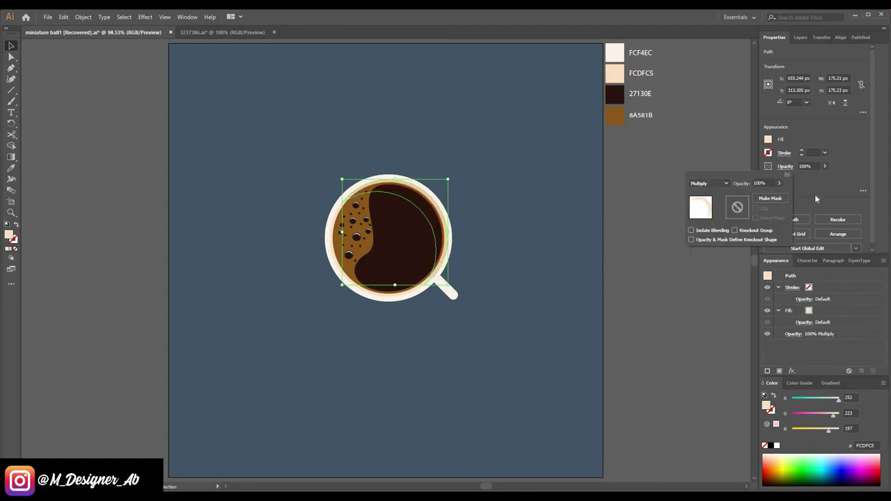
left_click(824, 168)
- Switch the crescent's colour values to CMYK, giving it a slightly darker tint
left_click(120, 233)
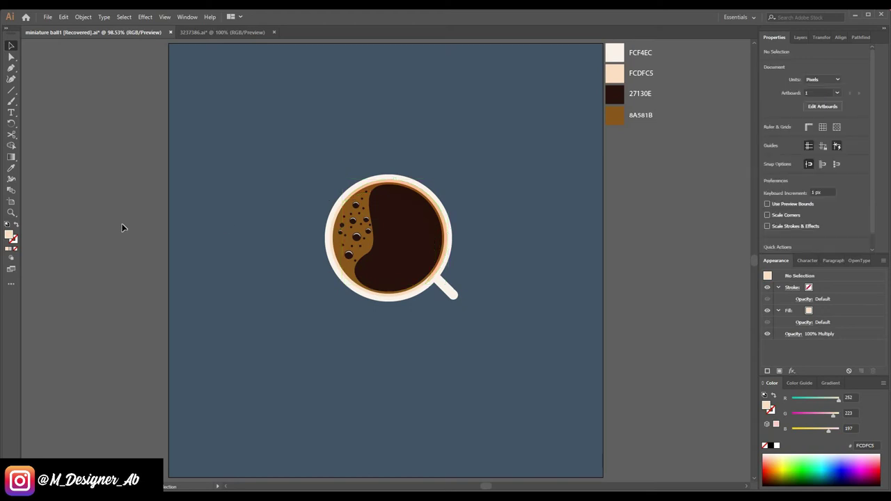
left_click(427, 210)
left_click(883, 383)
left_click(804, 428)
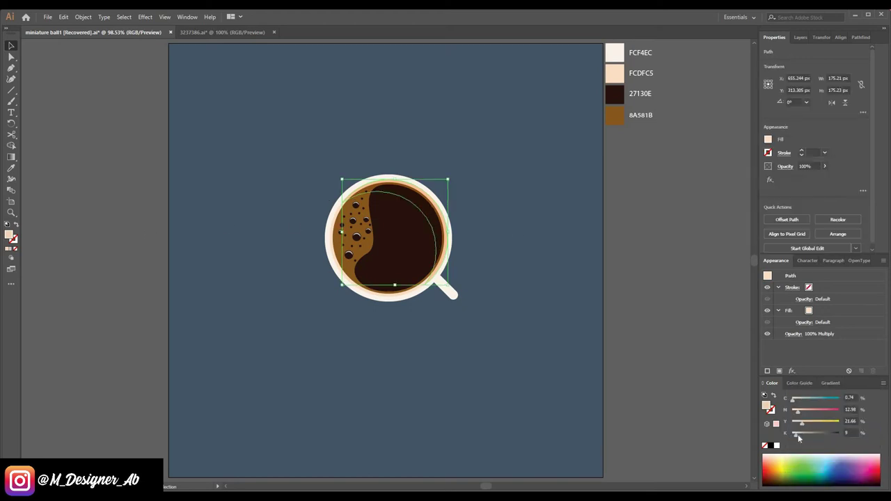
left_click(138, 273)
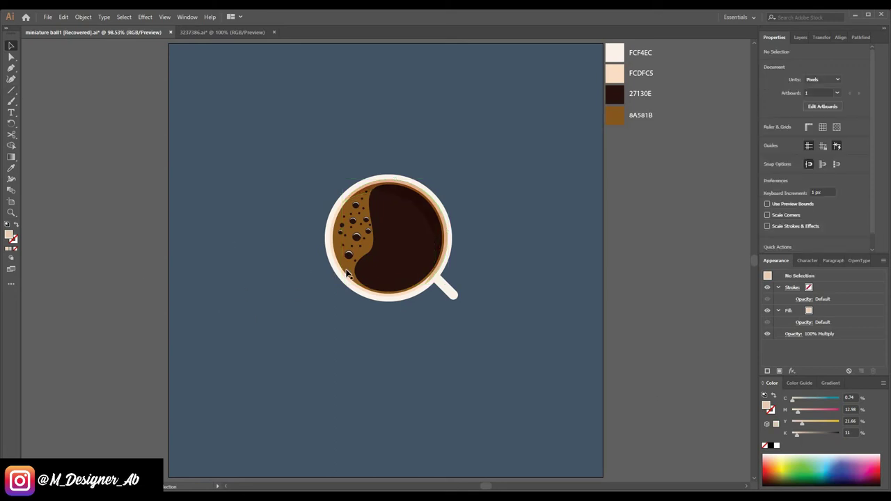
- Copy the cup's outer circle down-left as a black Multiply shadow at 75% opacity
left_click_drag(346, 290, 304, 371)
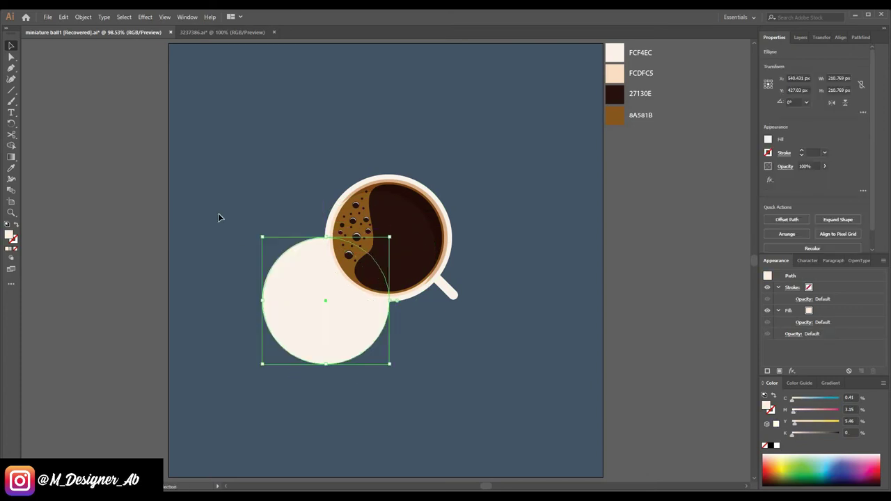
left_click(772, 446)
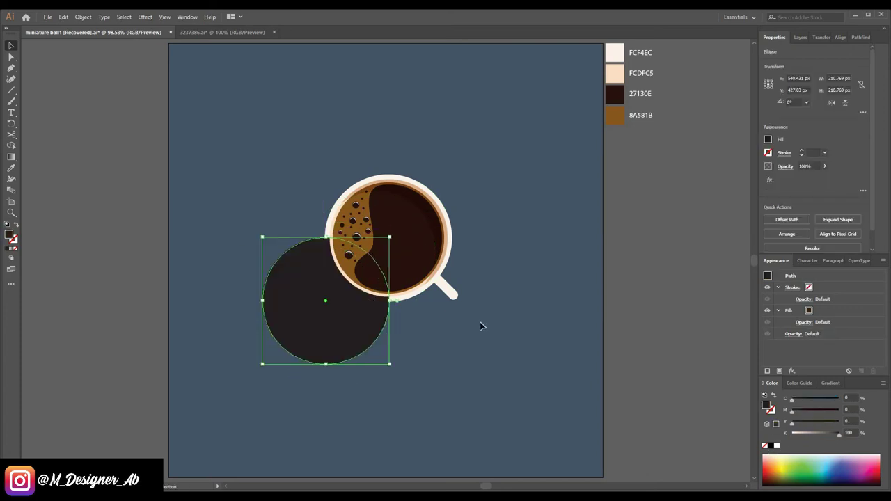
left_click(784, 167)
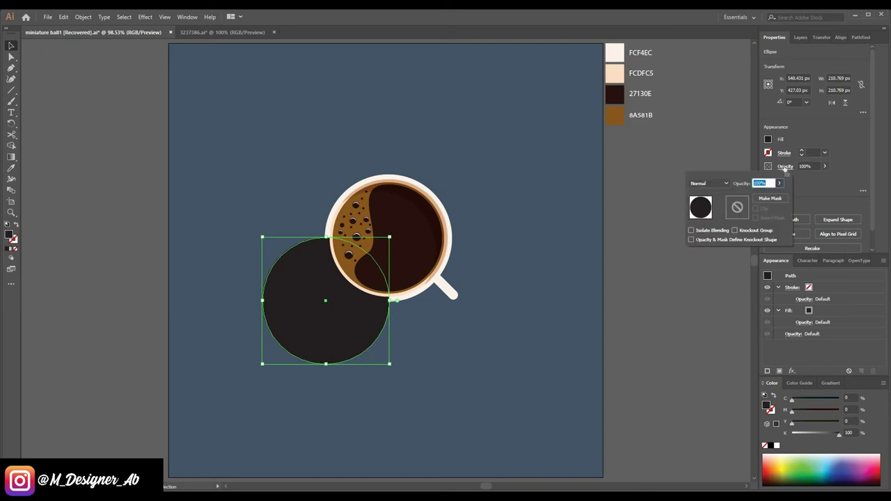
left_click(710, 183)
left_click(708, 217)
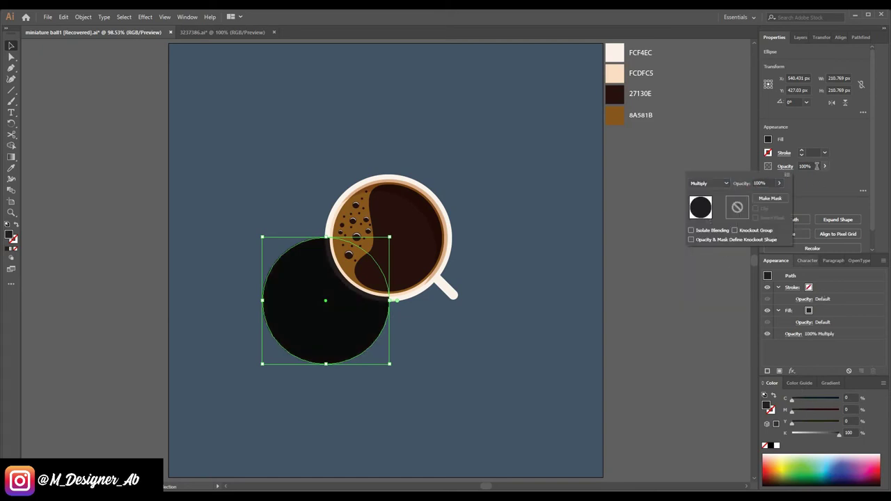
left_click(822, 166)
left_click(808, 165)
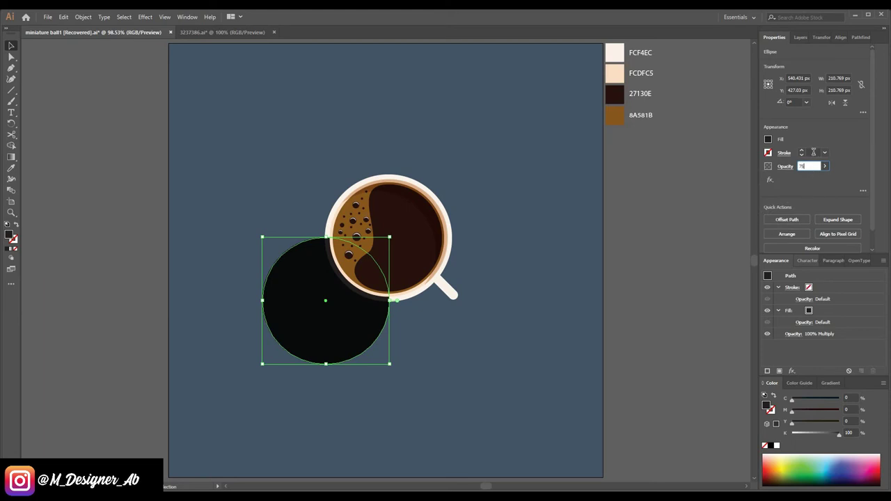
key("Return")
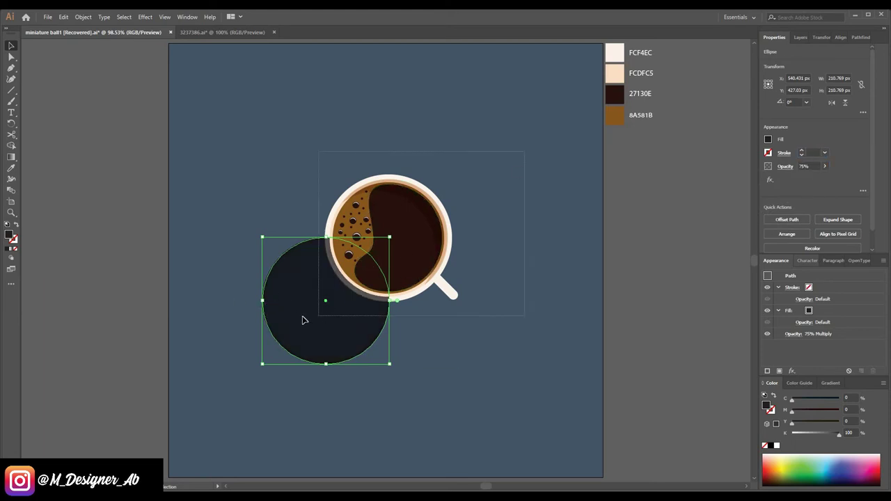
- Bring the cup in front of the black shadow circle
right_click(390, 239)
left_click(515, 330)
left_click(56, 165)
- Draw a diagonal Pen band from the shadow circle to the cup's edges, then select it with the circle
left_click(12, 68)
left_click(367, 347)
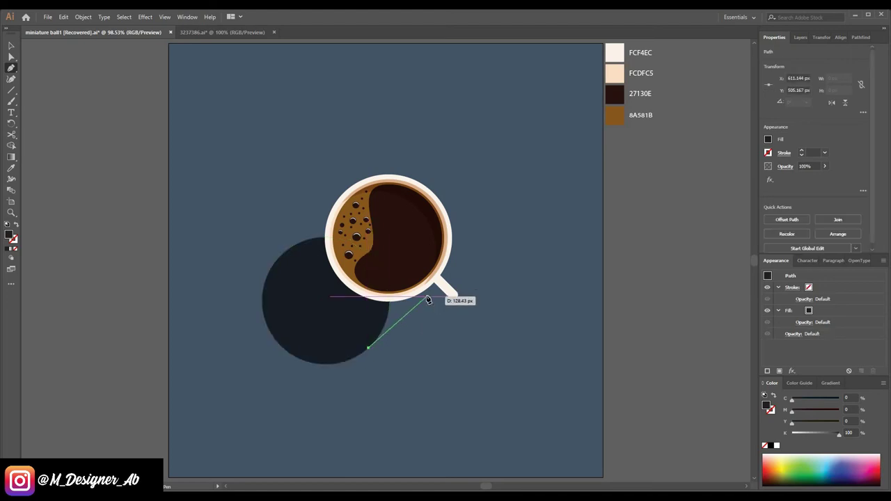
left_click(432, 281)
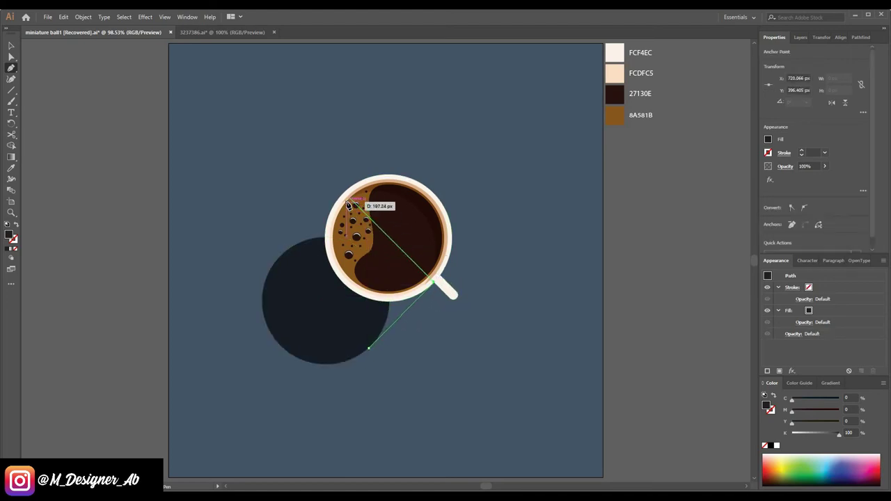
left_click(344, 193)
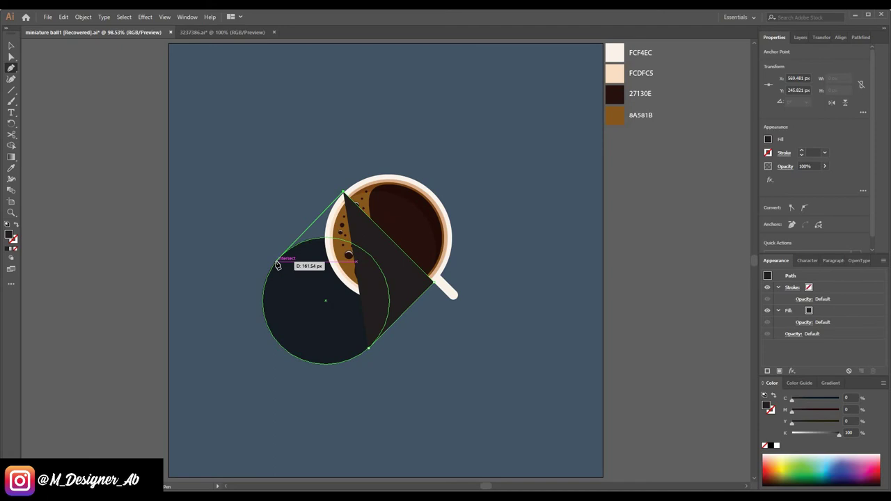
left_click(276, 262)
left_click(368, 348)
key("v")
left_click(327, 327, "shift")
left_click(10, 138)
- Merge the shadow circle and diagonal band into one long shadow shape
left_click_drag(308, 255, 304, 332)
key("v")
left_click(76, 192)
- Draw a small circle and a curved crescent at the top-left, both given the shadow's appearance
left_click(11, 91)
left_click_drag(215, 74, 248, 108)
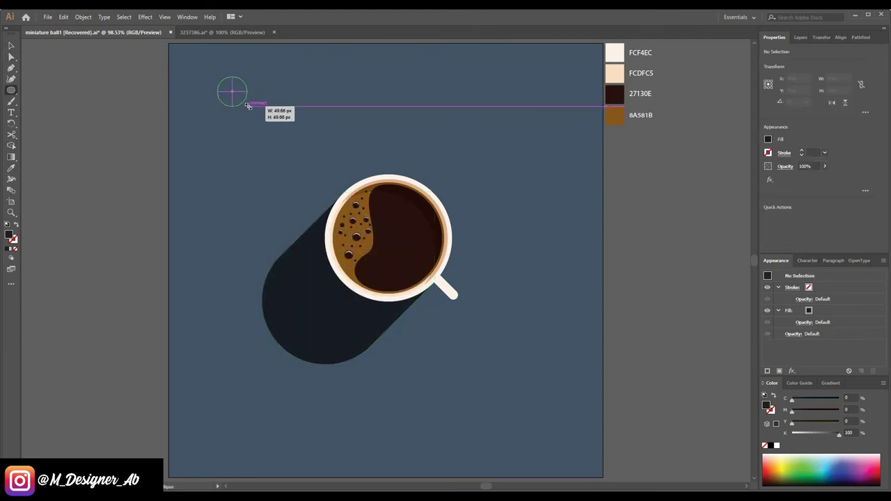
key("i")
left_click(308, 275)
key("p")
left_click(282, 108, "ctrl")
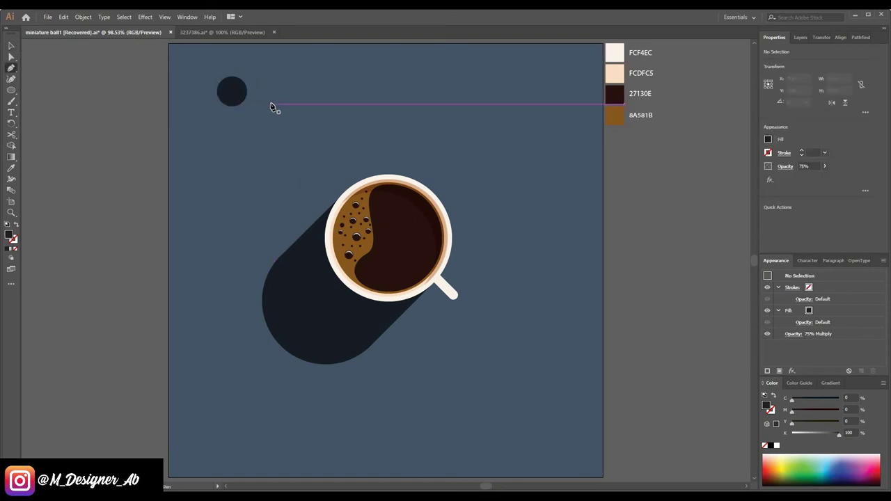
left_click(233, 91, "ctrl")
mouse_move(276, 106)
left_mouse_down()
mouse_move(285, 141)
mouse_move(232, 107)
left_mouse_up()
key("i")
left_click(299, 307)
- Merge the small circle and crescent into one dark dome shape
left_click(11, 46)
left_click(223, 92, "shift")
left_click(11, 145)
mouse_move(223, 90)
left_mouse_down()
mouse_move(264, 90)
mouse_move(243, 133)
mouse_move(262, 133)
mouse_move(246, 99)
mouse_move(269, 84)
left_mouse_up()
left_click(11, 47)
left_click(269, 84, "shift")
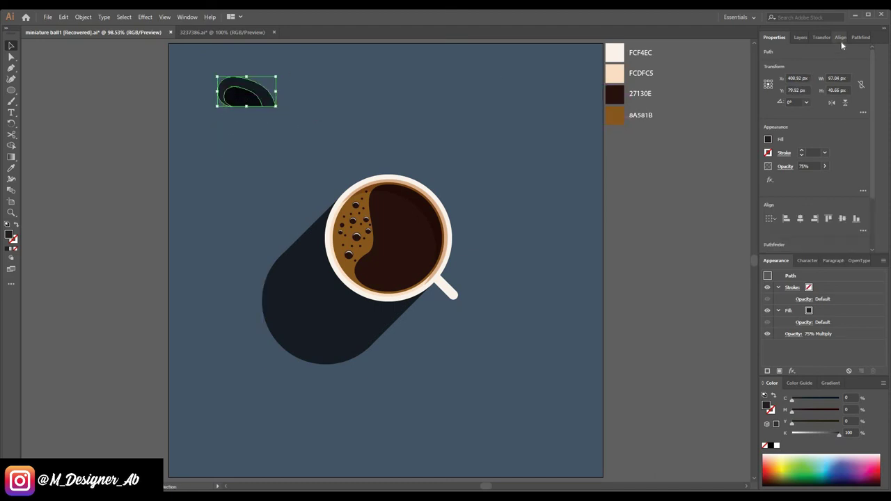
left_click(837, 36)
left_click(243, 121)
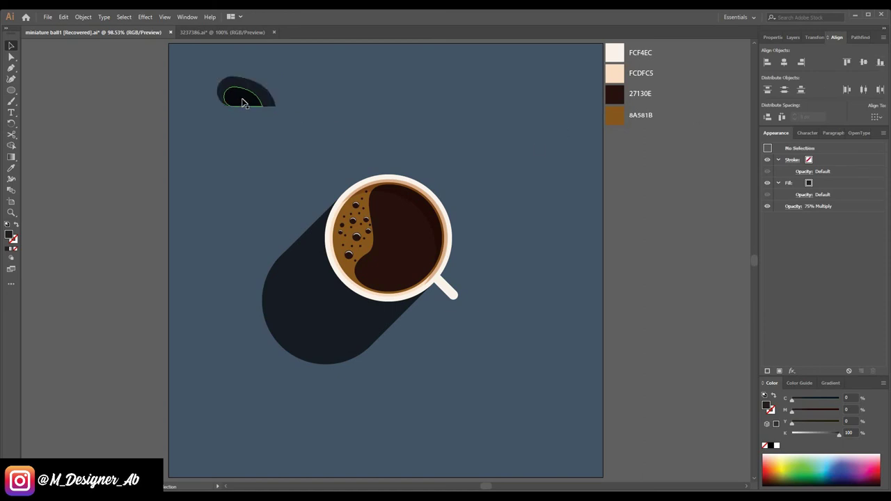
left_click(187, 154)
- Draw a small triangle over the dome and remove the inner dome, leaving only an arc
key("p")
left_click(218, 105)
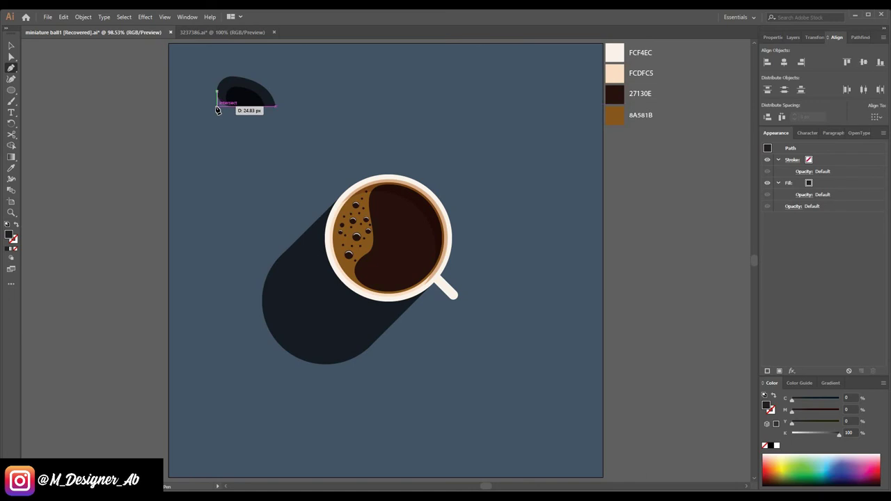
left_click(218, 91)
left_click(232, 106)
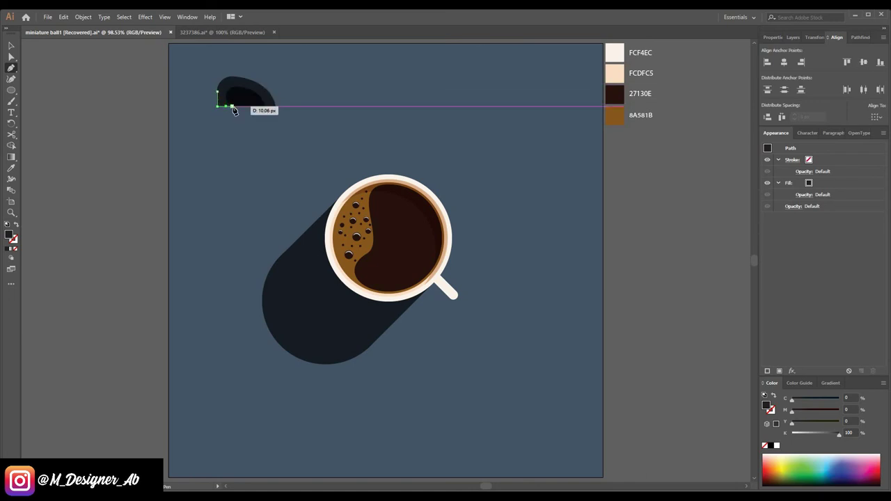
left_click(218, 90)
left_click(11, 47)
left_click_drag(185, 75, 266, 123)
key("shift+m")
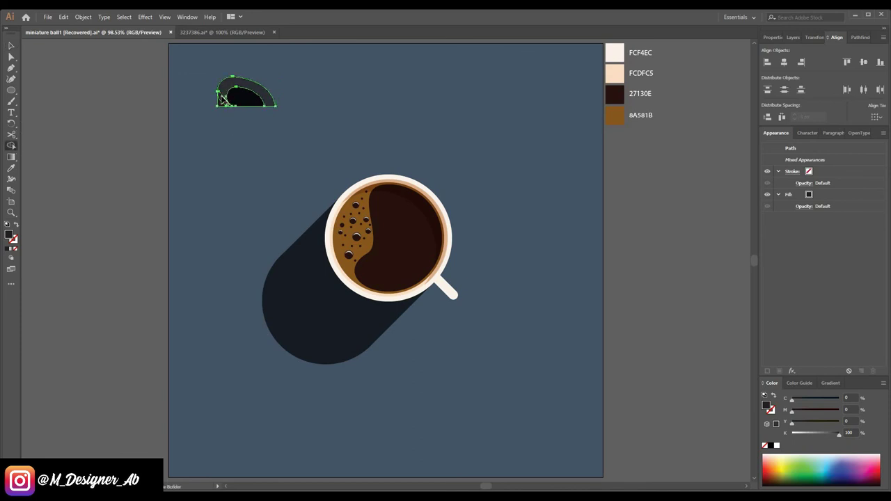
left_click(243, 99, "alt")
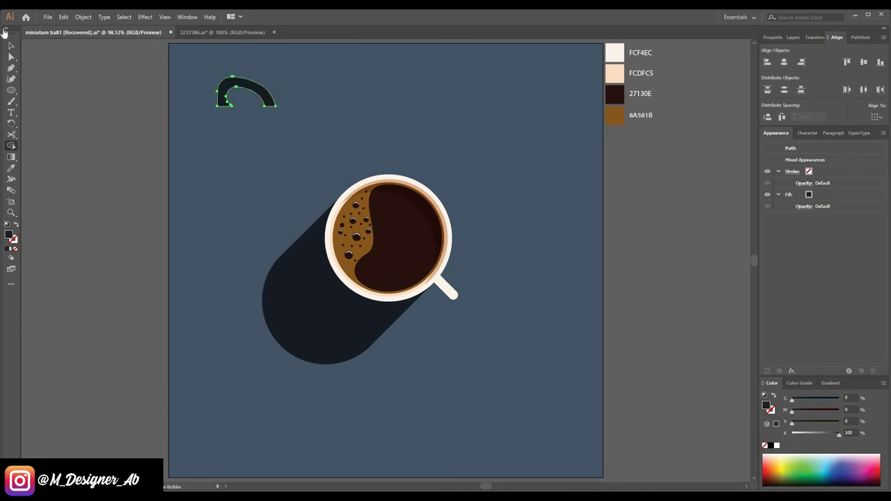
- Rotate the arc about 43 degrees, reflect it, and place it beside the cup's handle
left_click(11, 45)
left_click(270, 103)
left_click_drag(282, 113, 281, 81)
right_click(246, 96)
left_click(362, 263)
left_click(449, 314)
mouse_move(290, 96)
left_mouse_down()
mouse_move(264, 130)
mouse_move(416, 342)
left_mouse_up()
left_click_drag(415, 344, 419, 324)
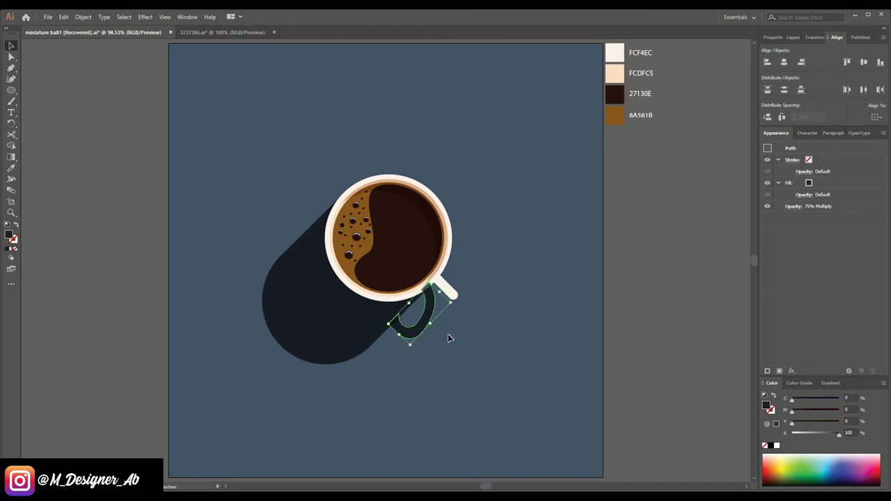
- Merge the handle arc into the main long shadow with Shape Builder
left_click(369, 338, "shift")
key("shift+m")
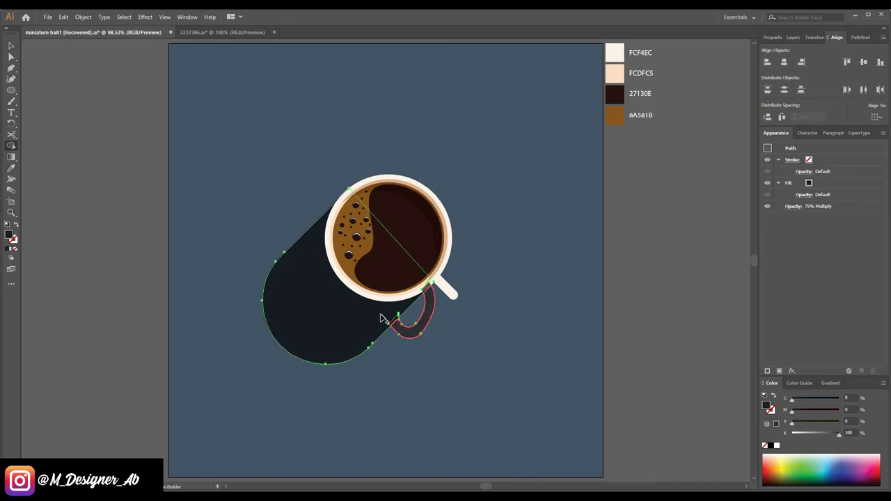
left_click_drag(404, 329, 327, 300)
key("v")
left_click(119, 177)
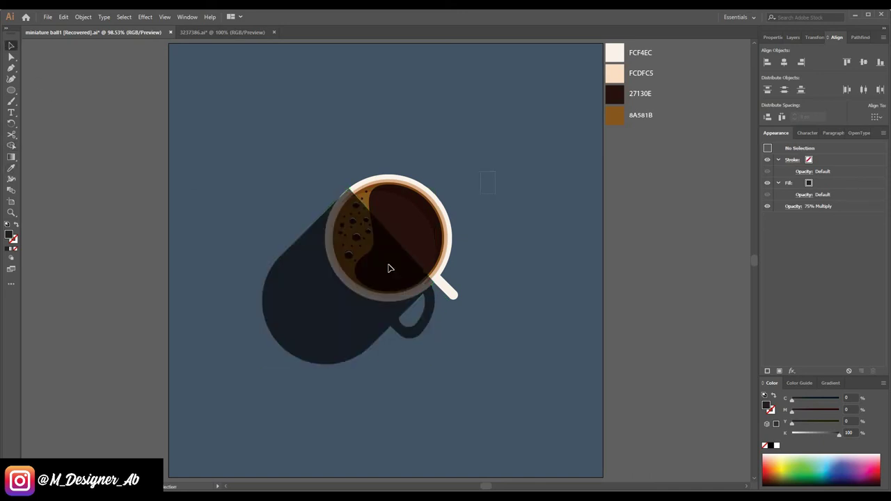
- Bring the cup in front of the shadow, group its parts, then group cup and shadow together
left_click(344, 284)
right_click(371, 244)
left_click(456, 337)
left_click(82, 17)
left_click(94, 60)
left_click(241, 177)
left_click_drag(241, 178, 504, 369)
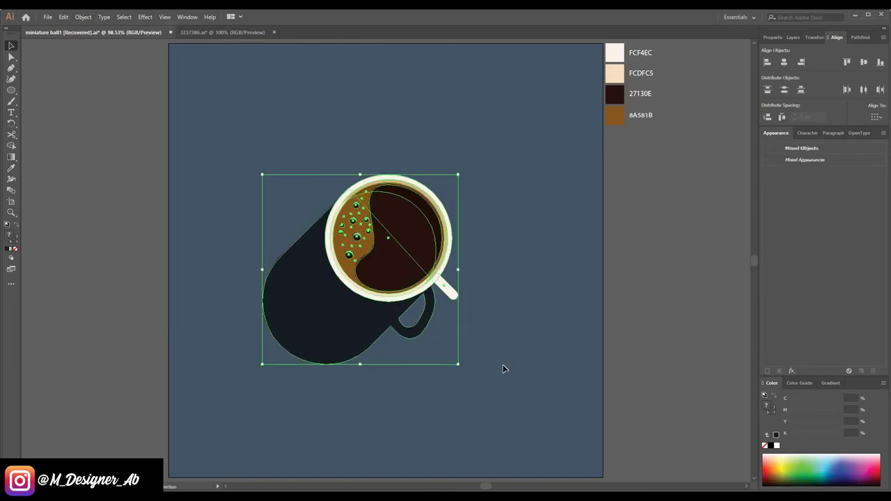
left_click(82, 16)
left_click(98, 59)
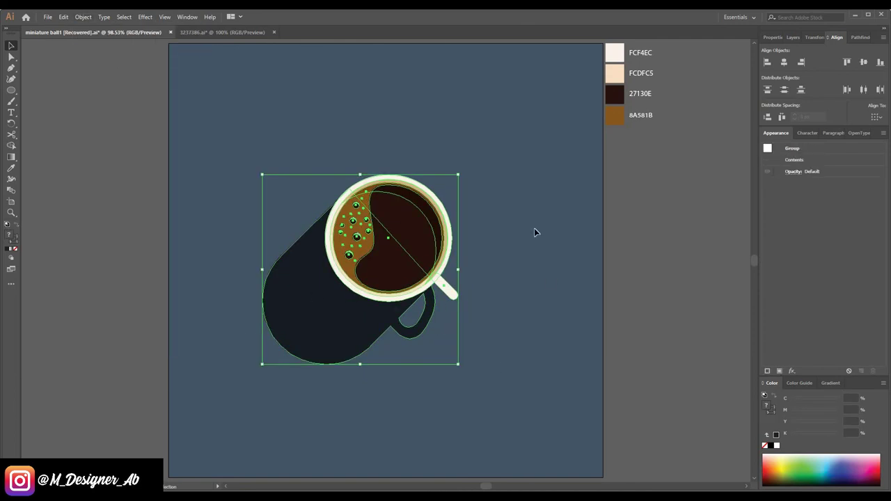
- Centre the cup group horizontally and vertically on the artboard and enlarge it
left_click(784, 62)
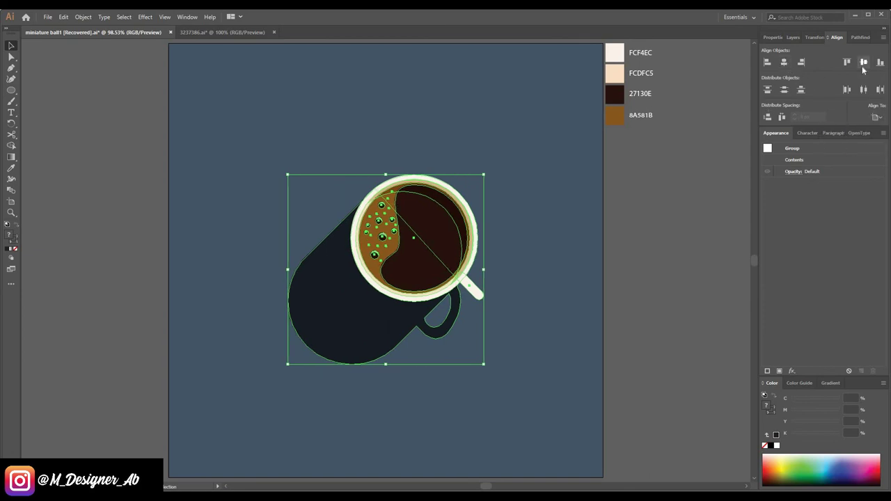
left_click(863, 61)
left_click_drag(485, 358, 516, 386)
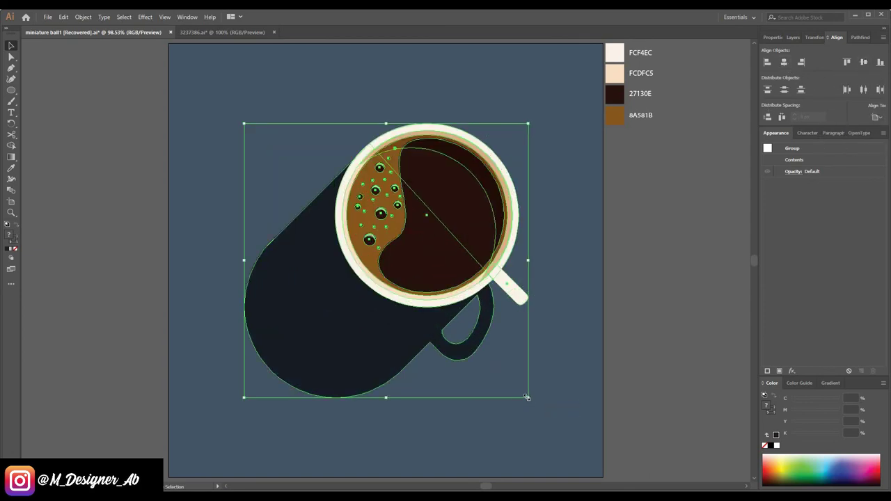
left_click(126, 268)
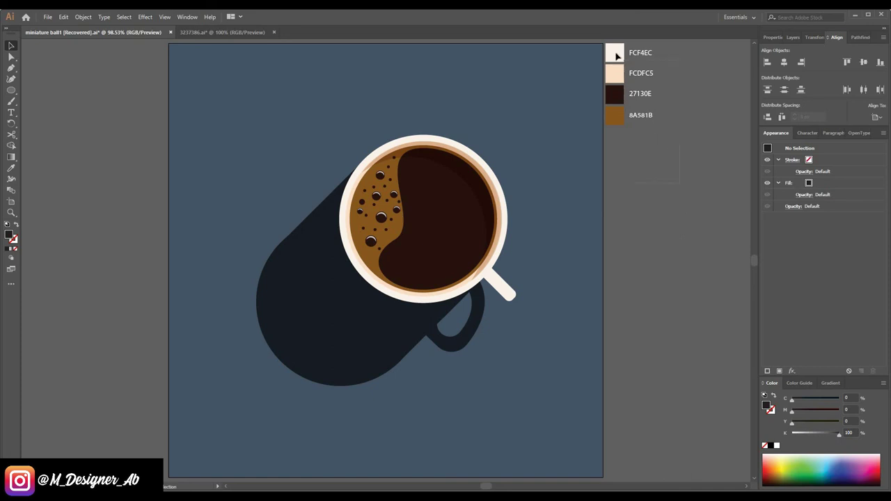
- Delete the four colour swatches with their hex labels, then zoom out to the whole artboard
left_click_drag(658, 130, 670, 174)
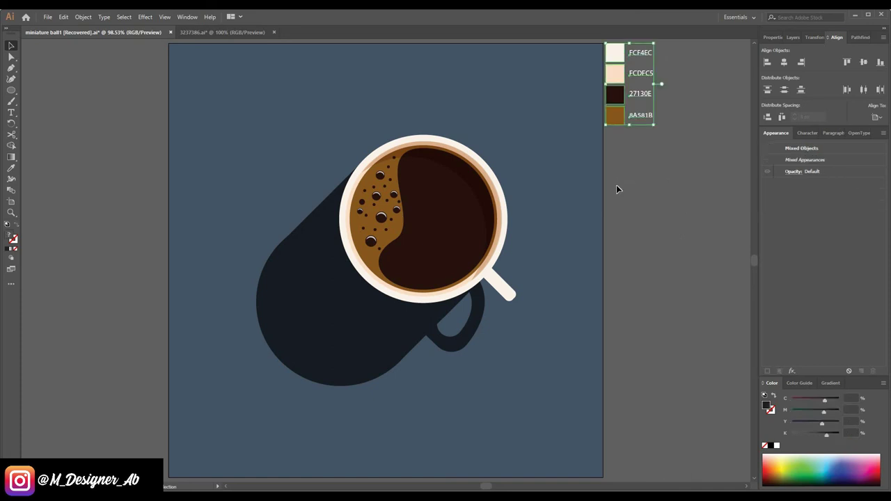
key("Delete")
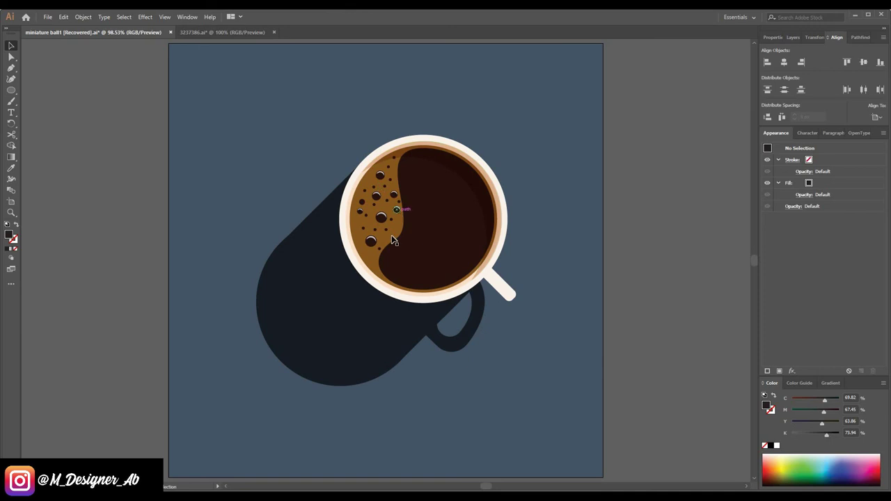
key("z")
left_click(391, 249, "alt")
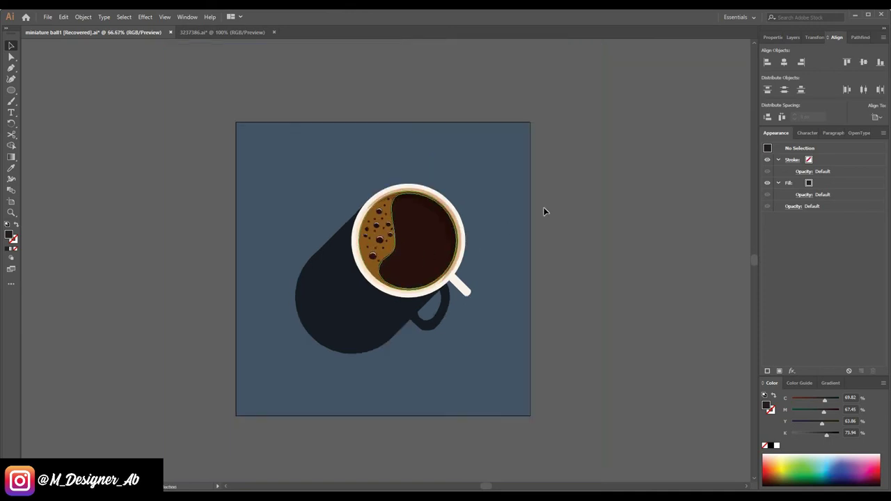